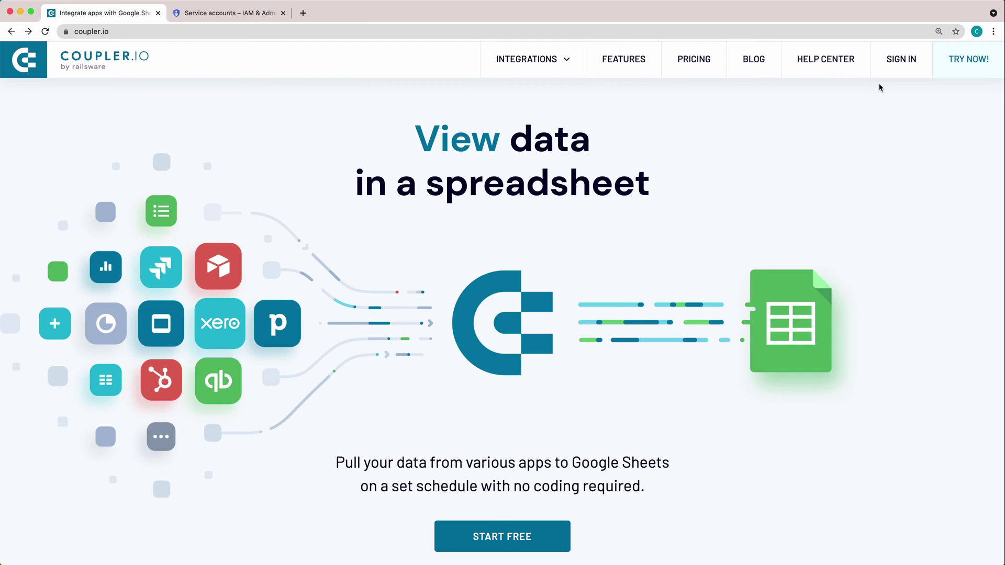
- Sign in to Coupler.io with a Google account
{"action": "left_click", "coordinate": [901, 62]}
{"action": "left_click", "coordinate": [650, 252]}
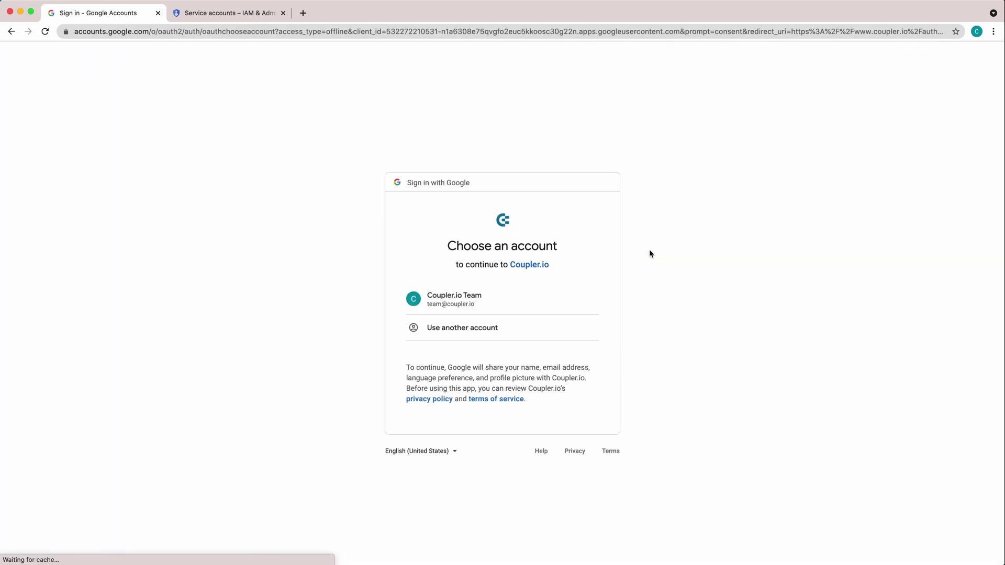
{"action": "left_click", "coordinate": [526, 299]}
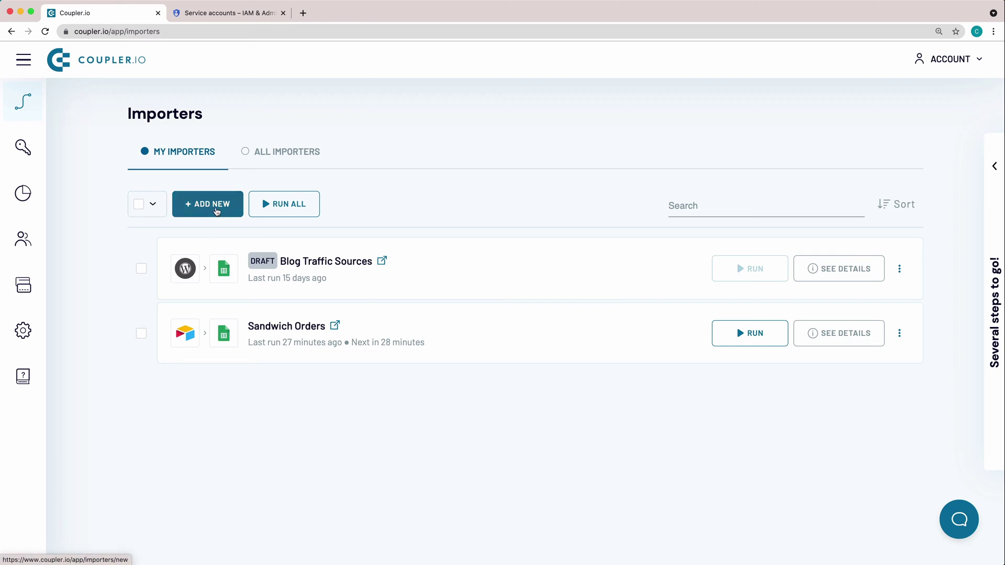
- Create a new importer and title it 'HubSpot Deals'
{"action": "left_click", "coordinate": [217, 211]}
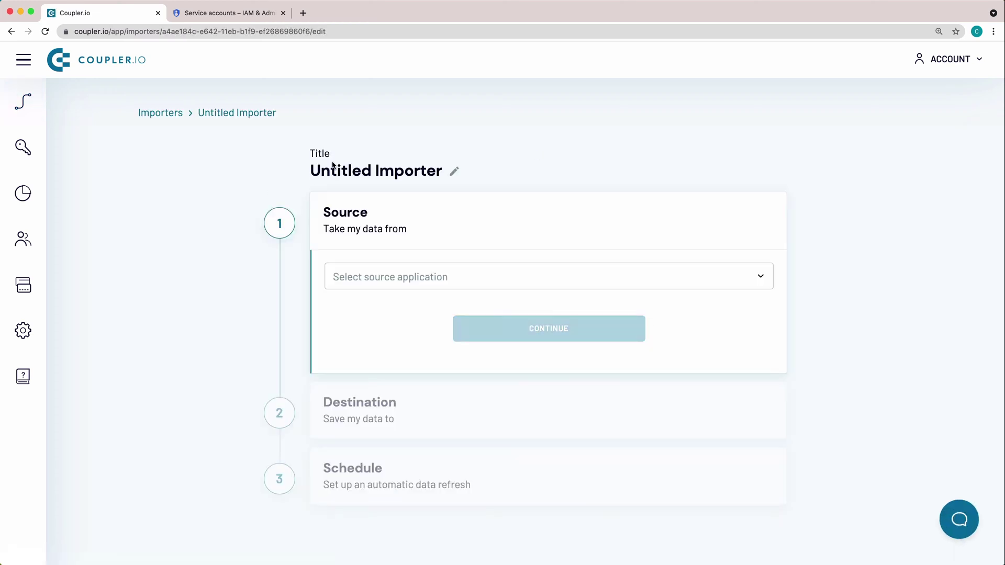
{"action": "left_click", "coordinate": [332, 165]}
{"action": "key", "text": "super+a"}
{"action": "type", "text": "HubS"}
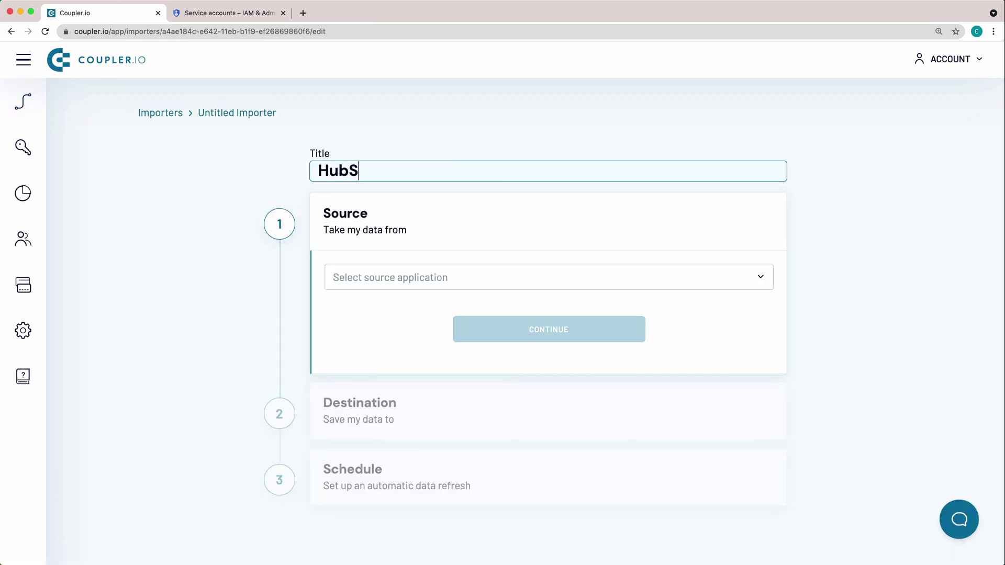
{"action": "type", "text": "pot Deals"}
{"action": "key", "text": "Return"}
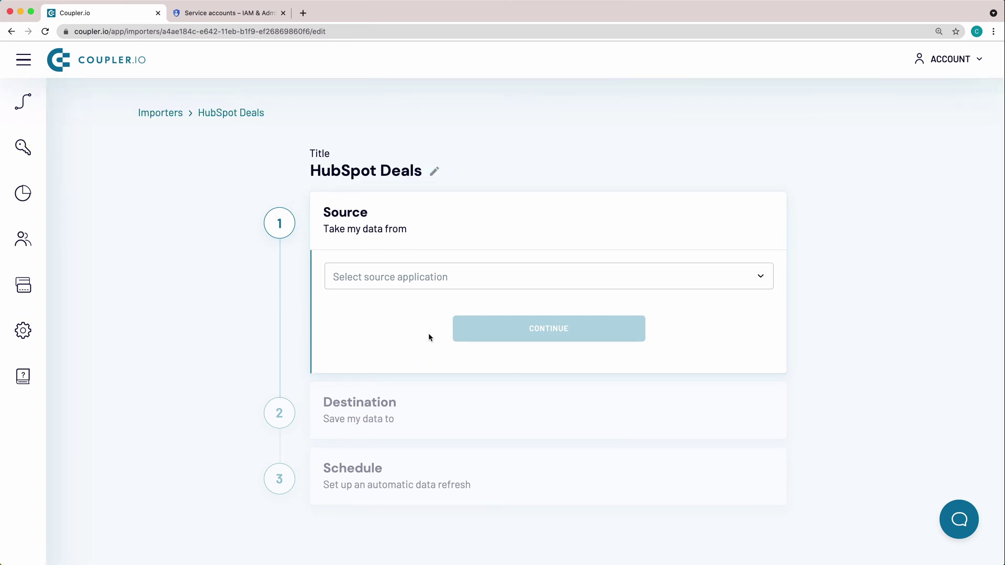
- Choose HubSpot as the importer's source application
{"action": "left_click", "coordinate": [457, 278]}
{"action": "type", "text": "hub"}
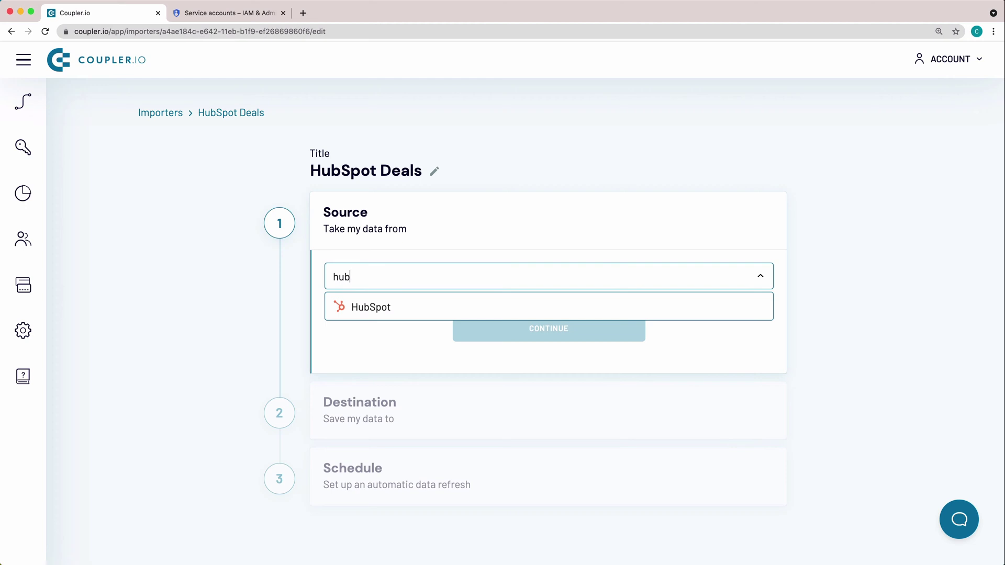
{"action": "left_click", "coordinate": [419, 309]}
- Confirm HubSpot and authorize a HubSpot account as the importer's source account
{"action": "left_click", "coordinate": [495, 321]}
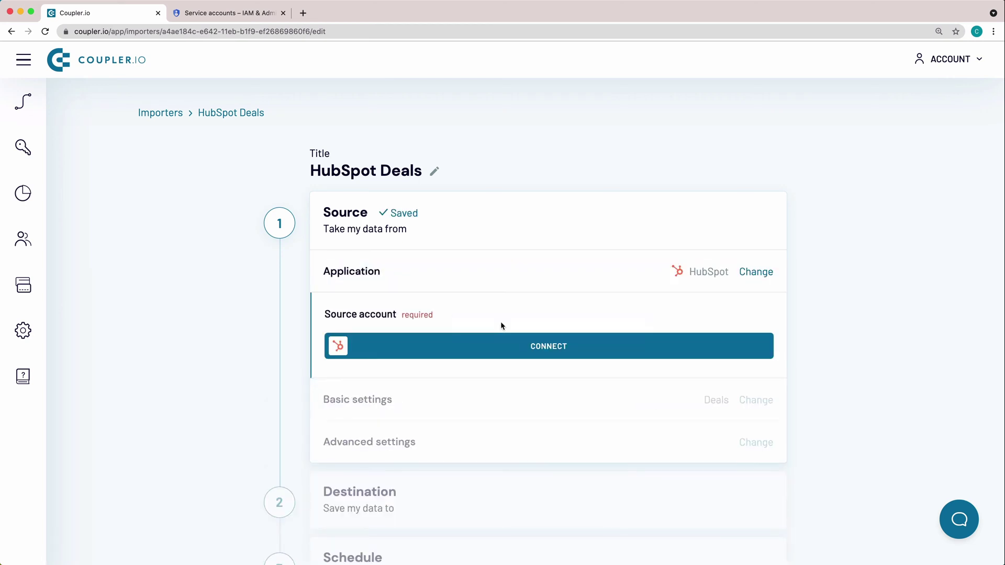
{"action": "left_click", "coordinate": [531, 350]}
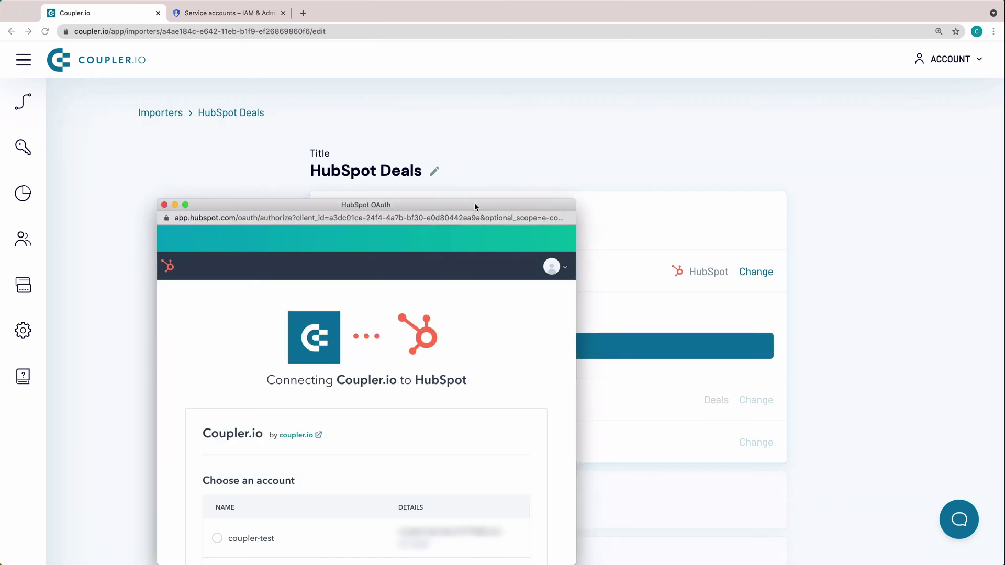
{"action": "left_click_drag", "start_coordinate": [474, 203], "coordinate": [495, 105]}
{"action": "scroll", "coordinate": [438, 303], "scroll_direction": "down", "scroll_amount": 4}
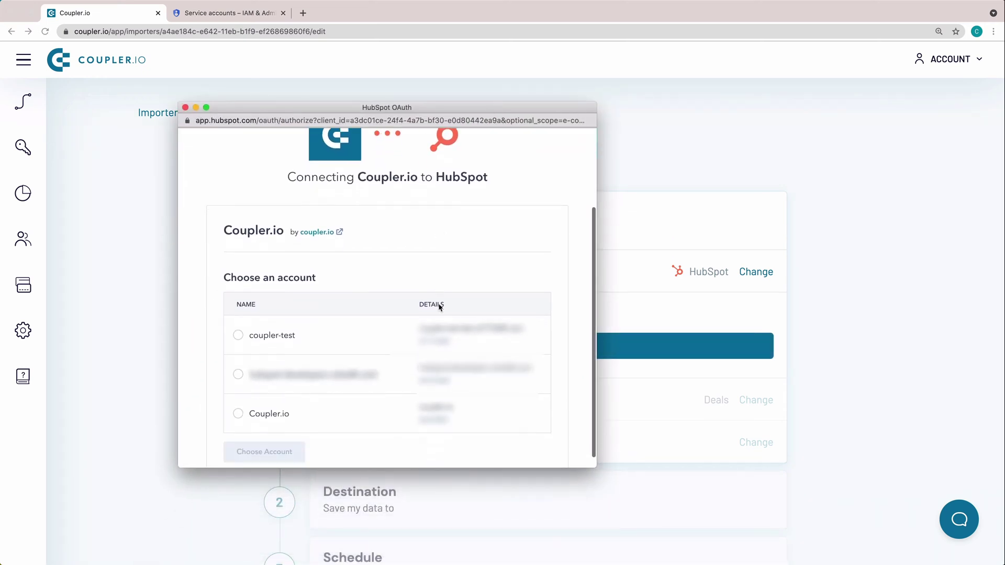
{"action": "left_click", "coordinate": [235, 330]}
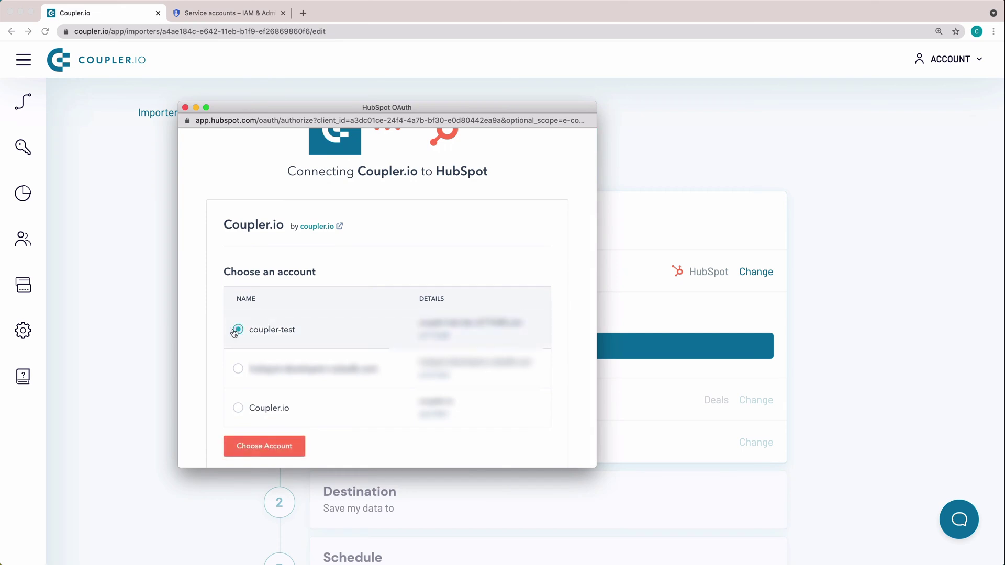
{"action": "left_click", "coordinate": [285, 444]}
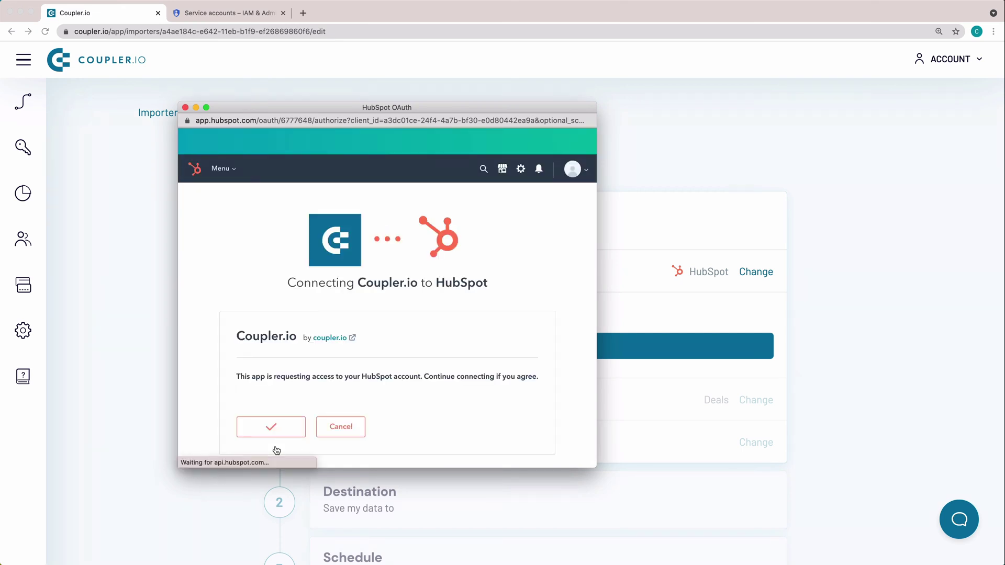
{"action": "left_click", "coordinate": [301, 251]}
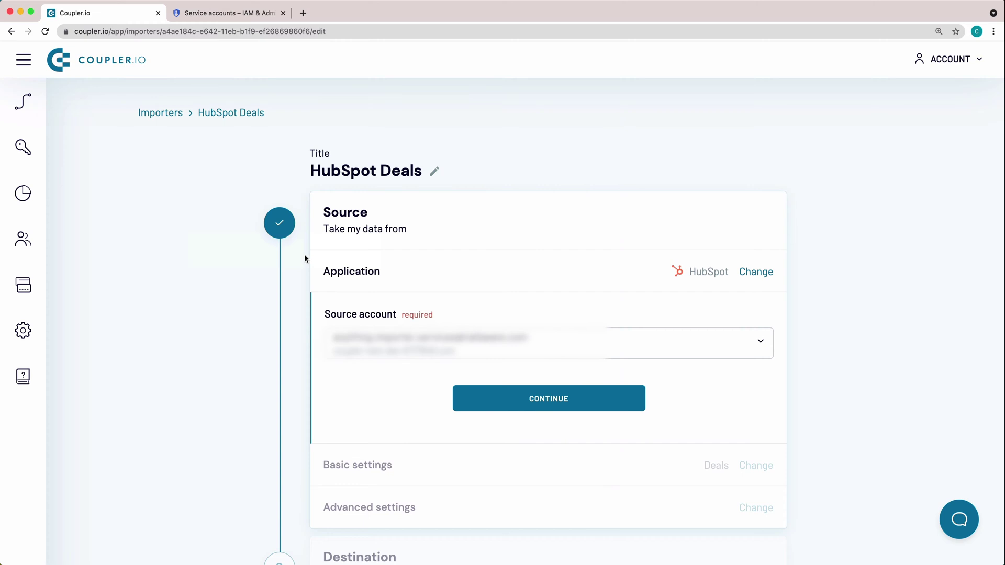
- Confirm the connected account and keep Deals as the data entity
{"action": "left_click", "coordinate": [554, 397]}
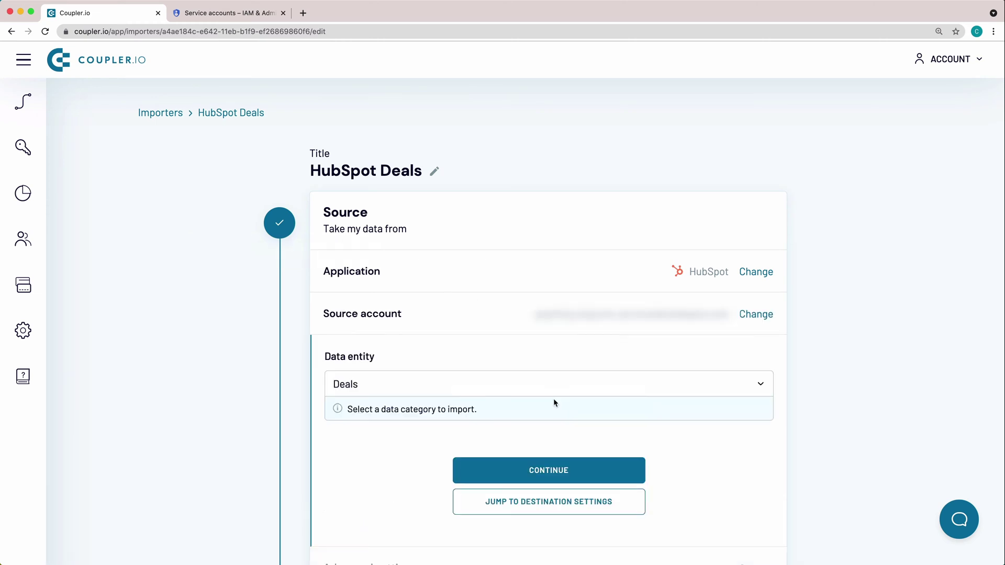
{"action": "scroll", "coordinate": [554, 397], "scroll_direction": "down", "scroll_amount": 2}
{"action": "left_click", "coordinate": [552, 292]}
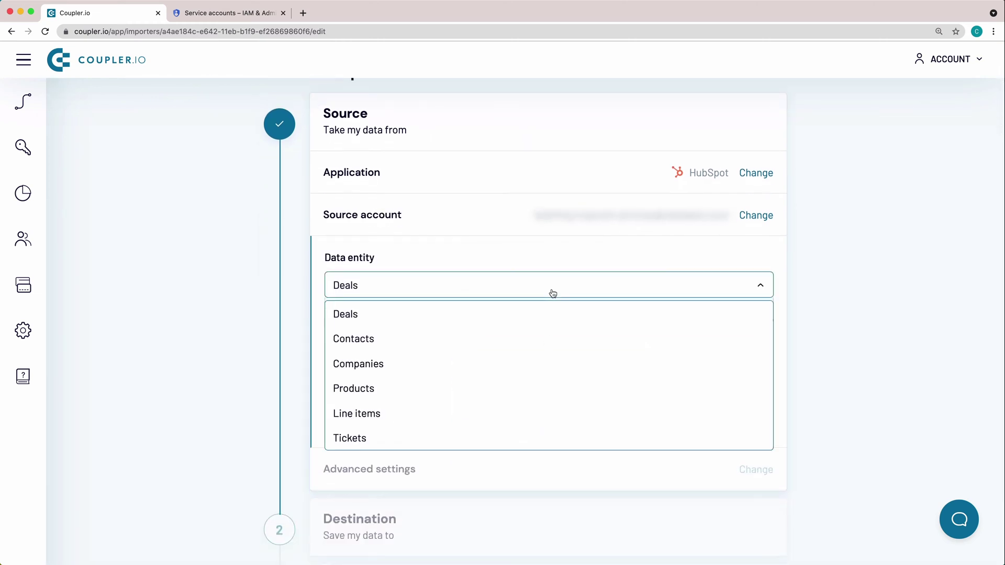
{"action": "scroll", "coordinate": [550, 327], "scroll_direction": "down", "scroll_amount": 2}
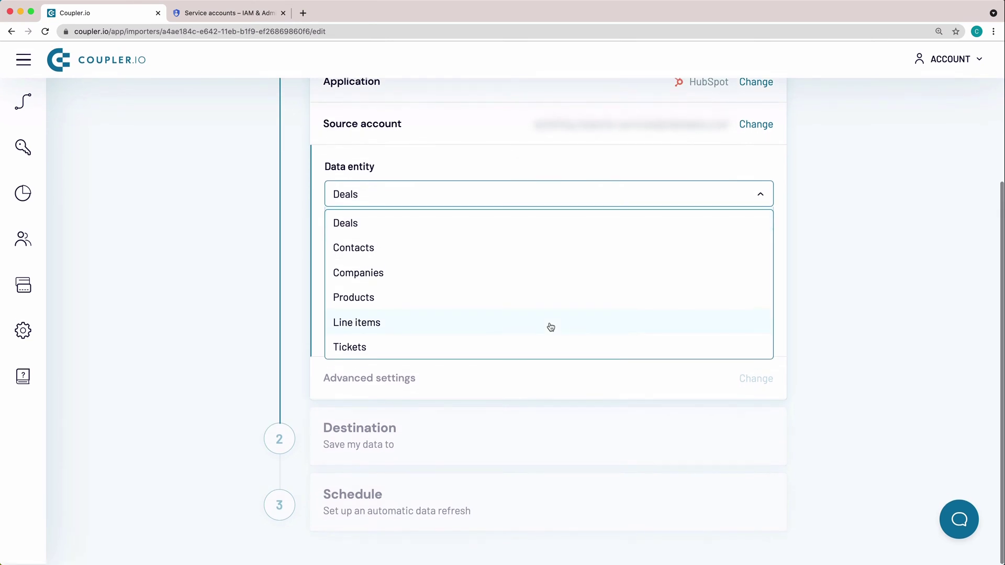
{"action": "left_click", "coordinate": [447, 222]}
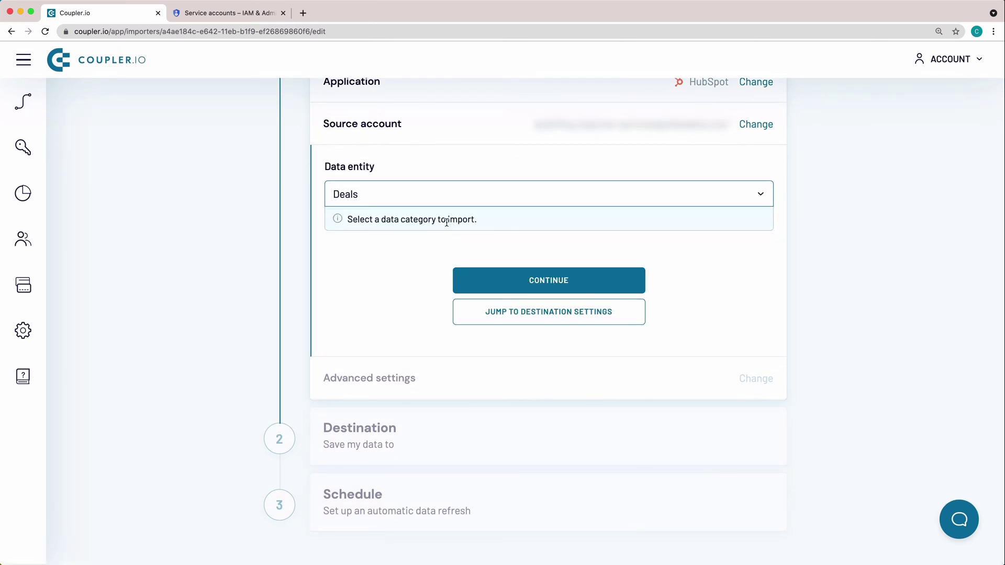
{"action": "left_click", "coordinate": [532, 277]}
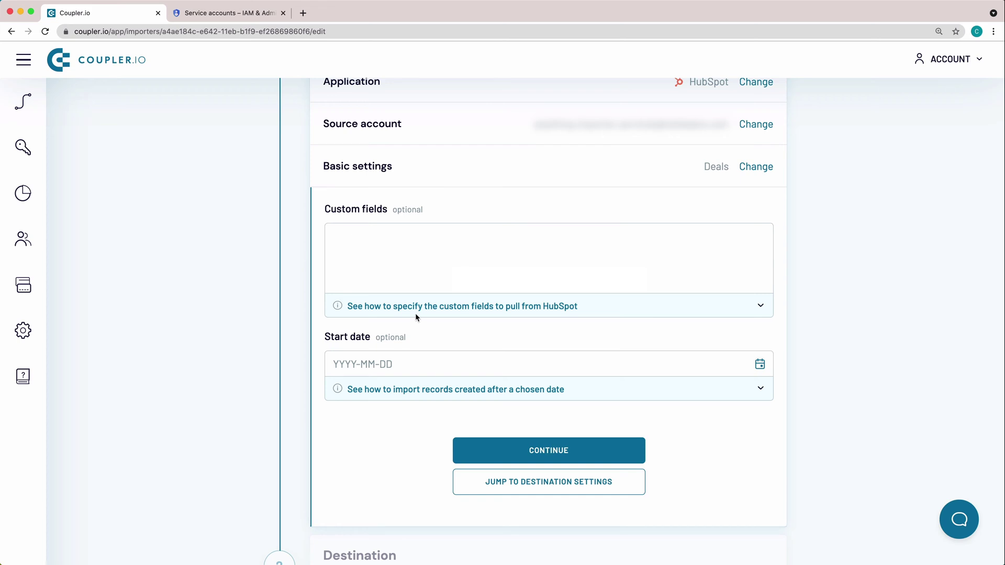
- Leave the Custom fields and Start date settings empty
{"action": "left_click", "coordinate": [338, 307]}
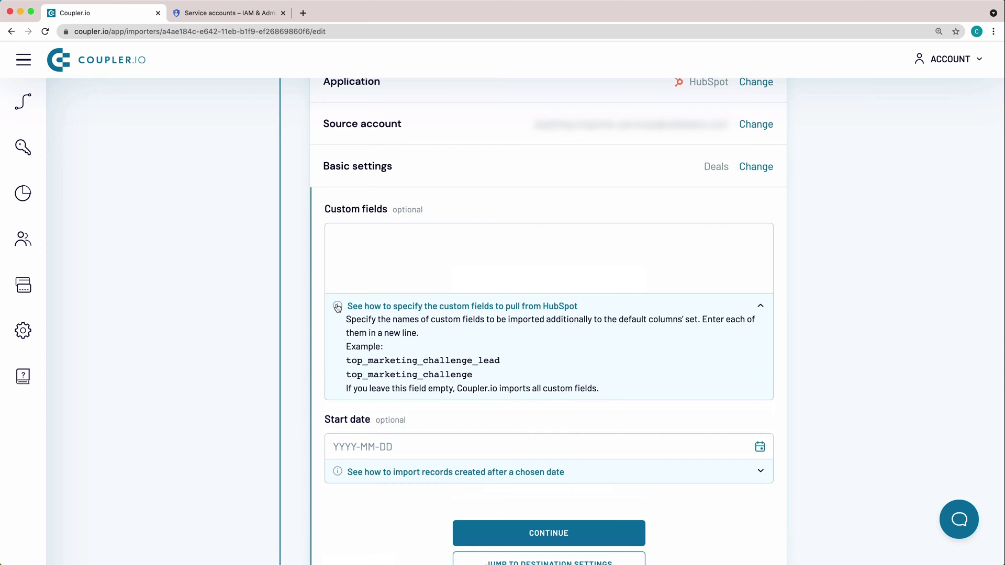
{"action": "scroll", "coordinate": [338, 307], "scroll_direction": "down", "scroll_amount": 3}
{"action": "left_click", "coordinate": [394, 340]}
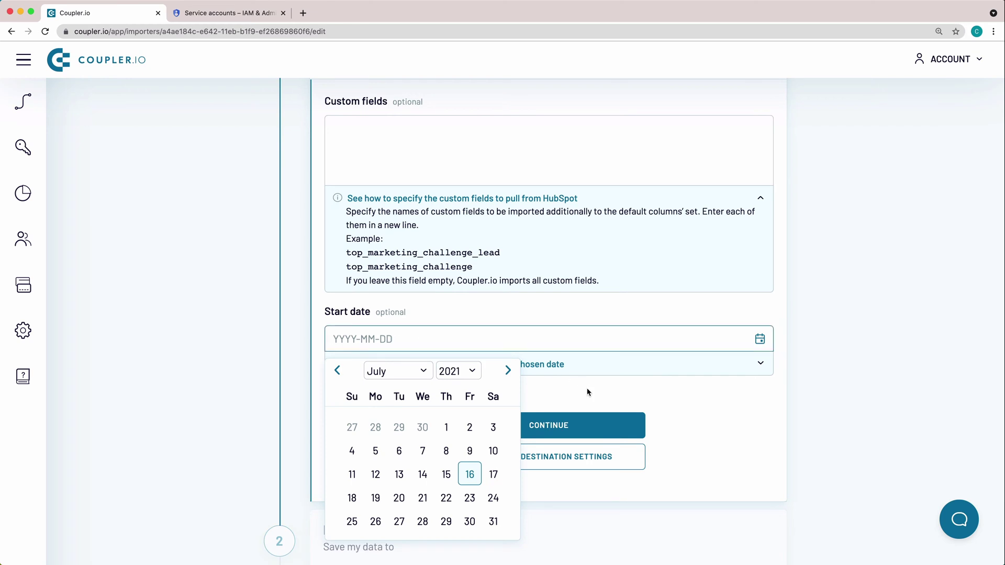
{"action": "scroll", "coordinate": [570, 366], "scroll_direction": "down", "scroll_amount": 3}
- Select BigQuery as the destination app and open its account connection popup
{"action": "left_click", "coordinate": [570, 338]}
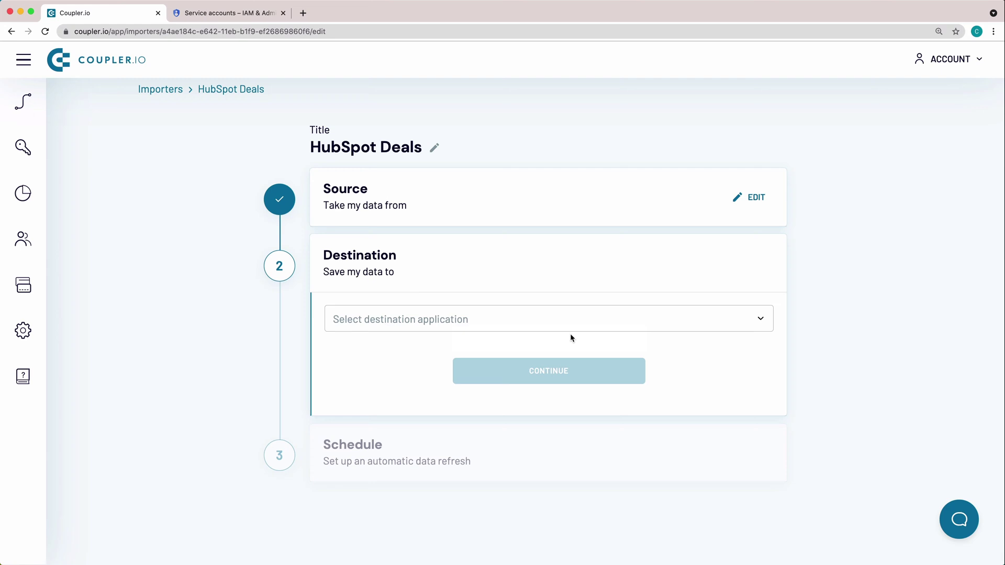
{"action": "left_click", "coordinate": [543, 320]}
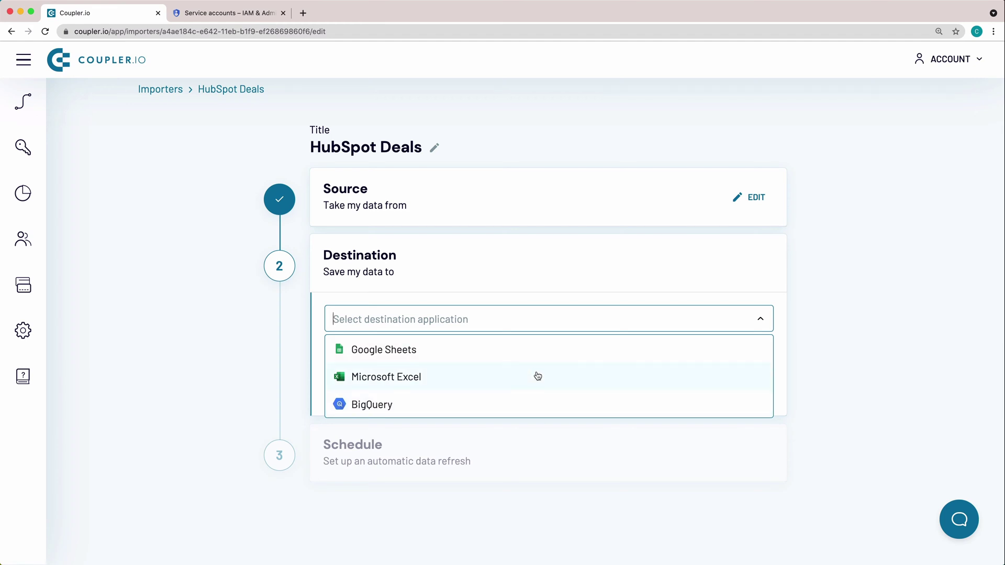
{"action": "left_click", "coordinate": [537, 396]}
{"action": "left_click", "coordinate": [538, 396]}
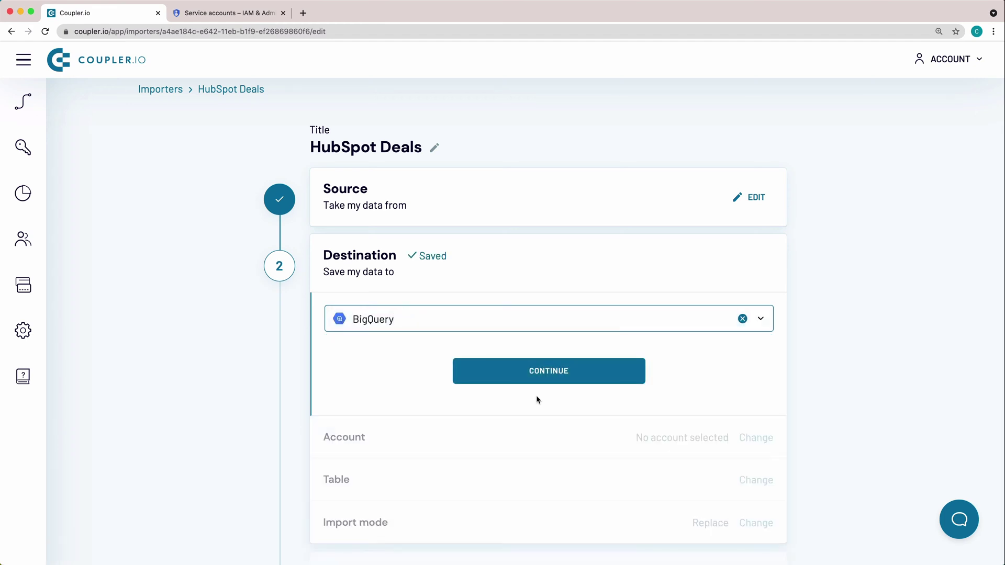
{"action": "left_click", "coordinate": [490, 358]}
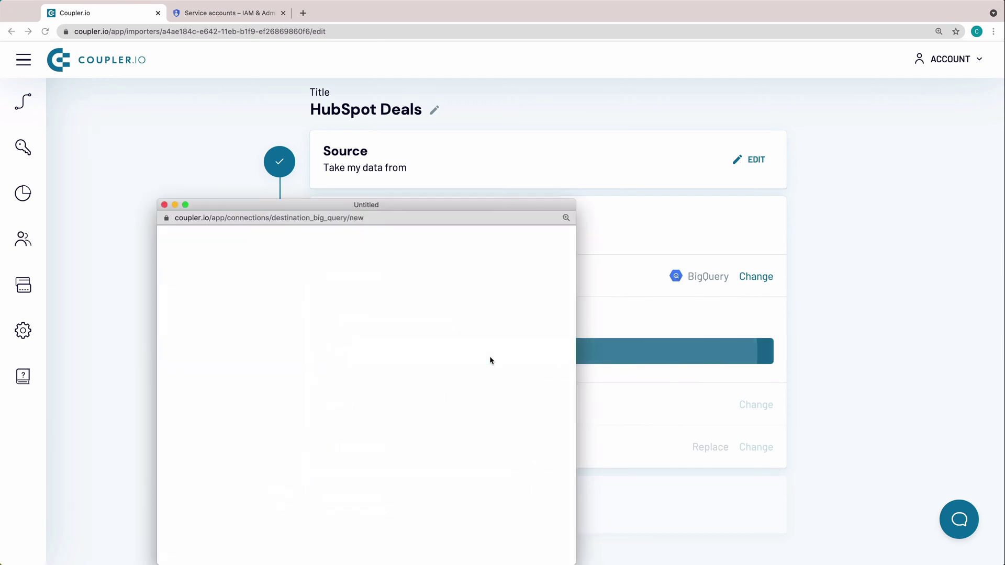
{"action": "left_click_drag", "start_coordinate": [402, 206], "coordinate": [426, 111]}
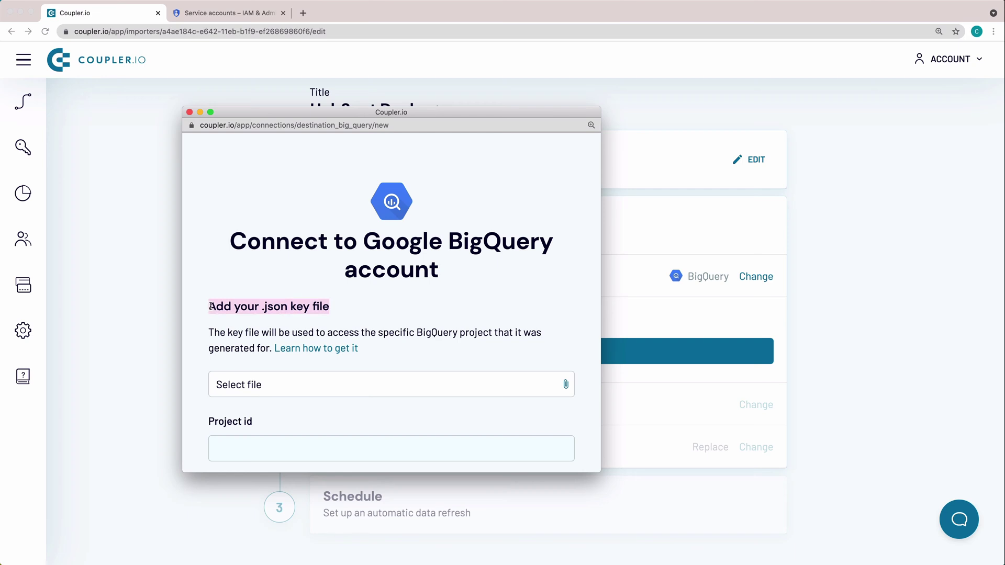
- In IAM & Admin, create a service account named hubspot
{"action": "left_click", "coordinate": [215, 14]}
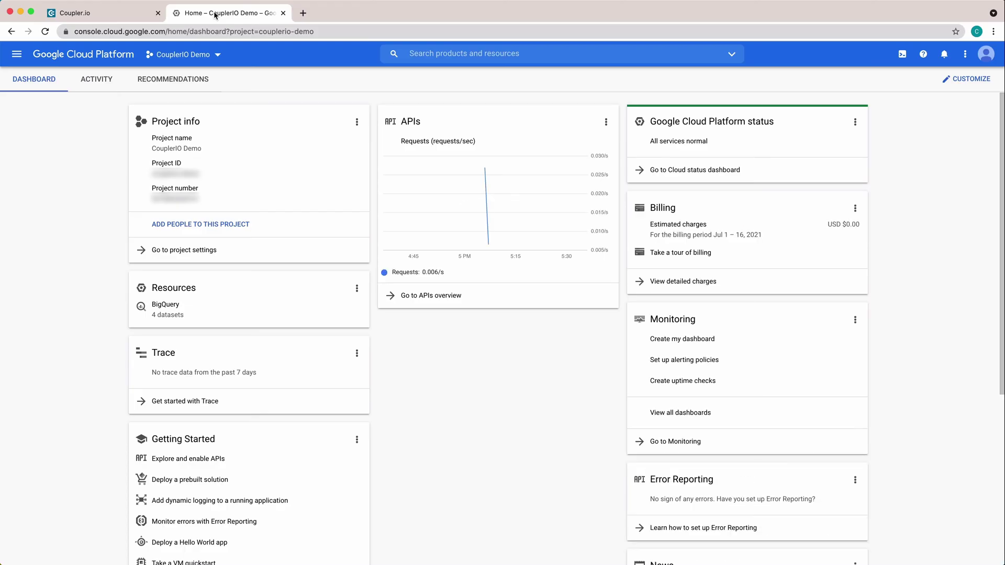
{"action": "left_click", "coordinate": [17, 54]}
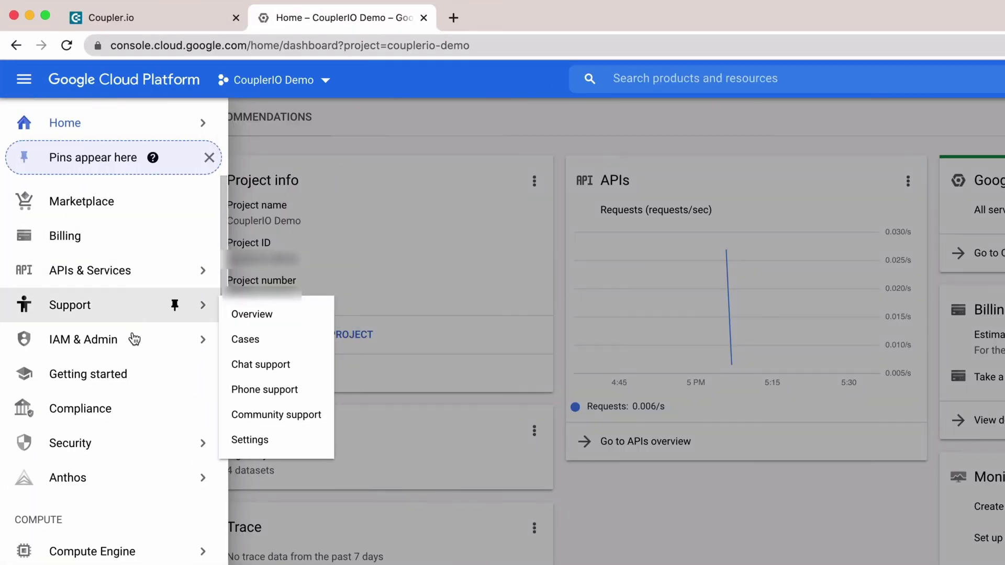
{"action": "mouse_move", "coordinate": [135, 339]}
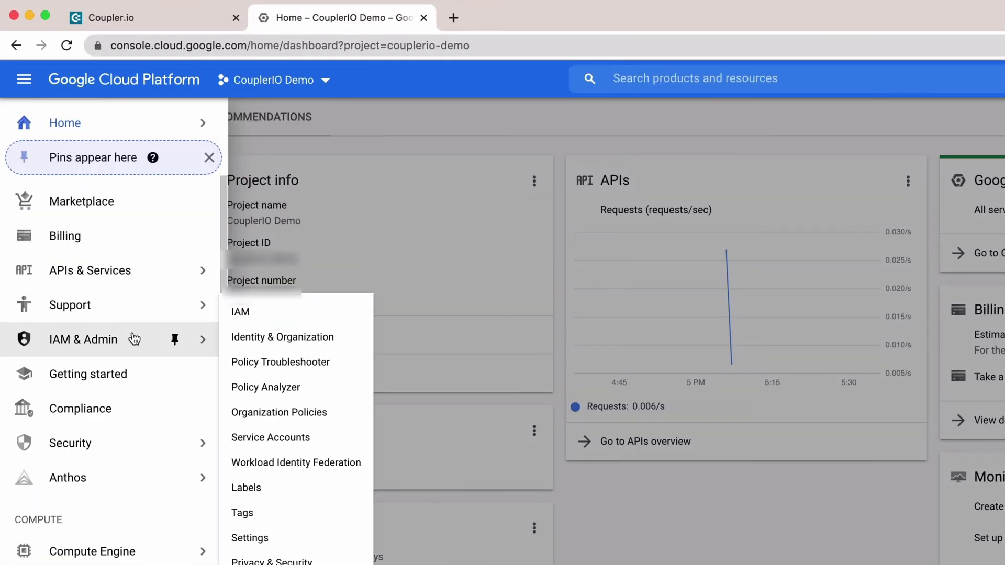
{"action": "left_click", "coordinate": [282, 444]}
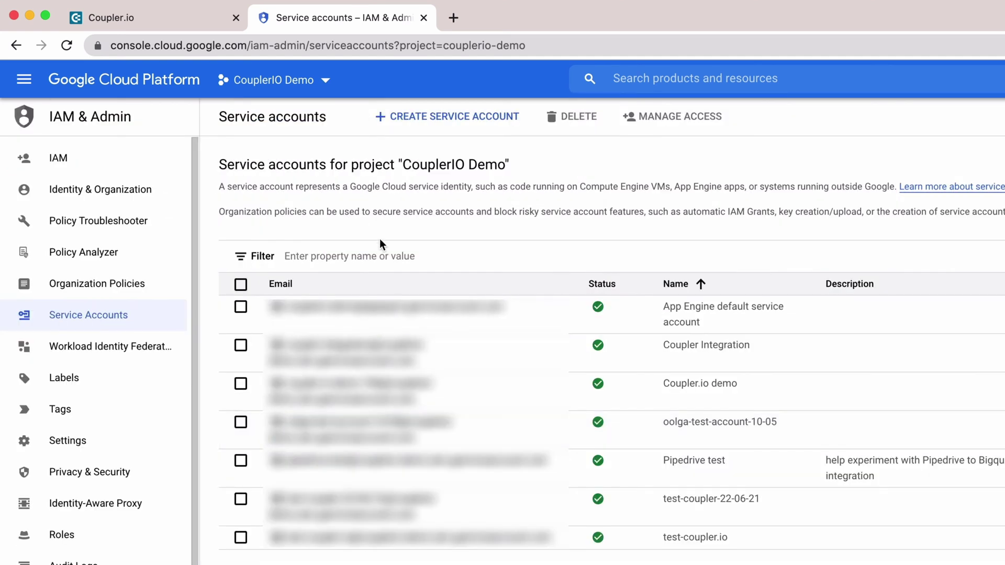
{"action": "left_click", "coordinate": [435, 119]}
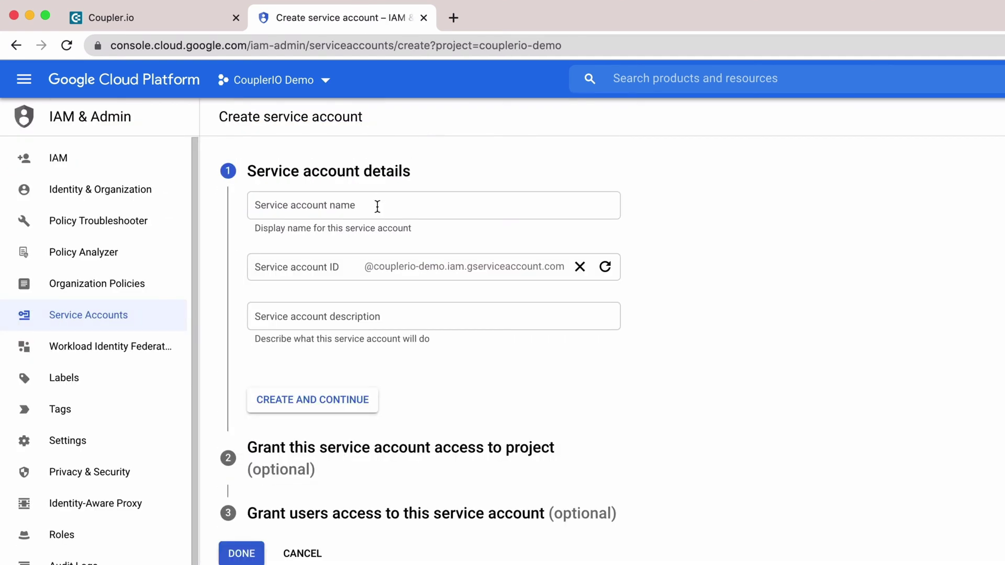
{"action": "left_click", "coordinate": [374, 205]}
{"action": "type", "text": "hubspot"}
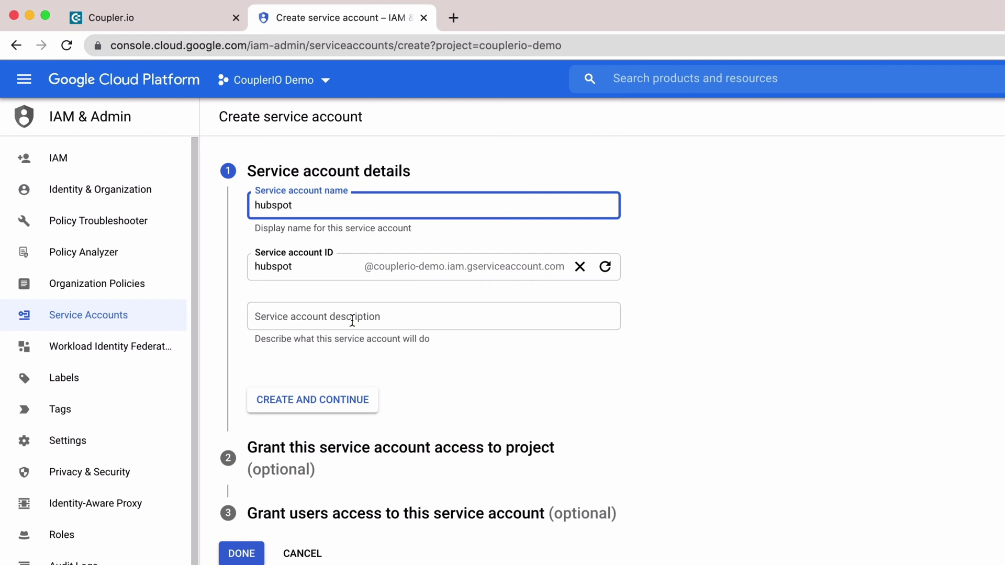
{"action": "left_click", "coordinate": [329, 400]}
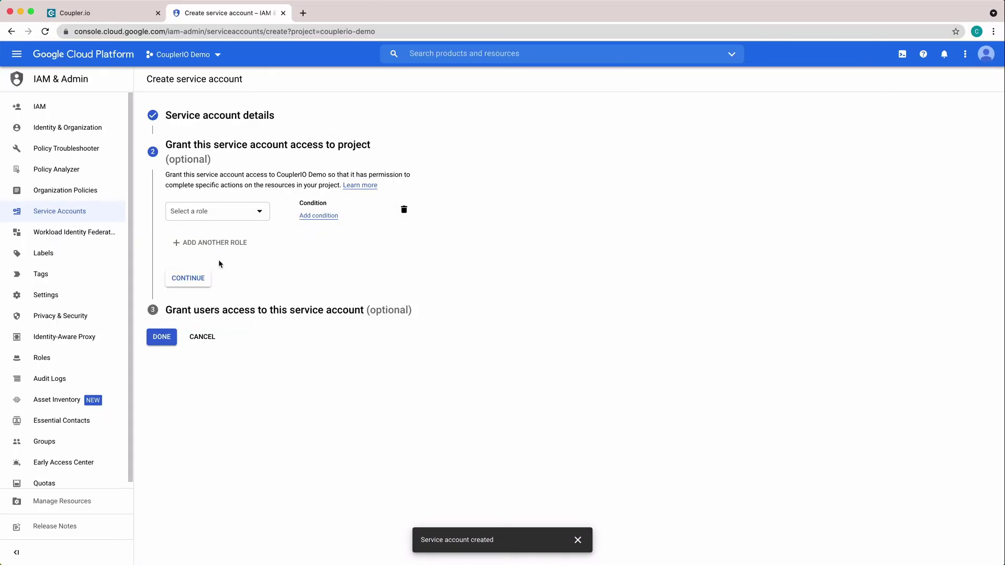
- Grant the hubspot account the BigQuery Data Editor and BigQuery Job User roles
{"action": "left_click", "coordinate": [239, 215]}
{"action": "left_click", "coordinate": [283, 249]}
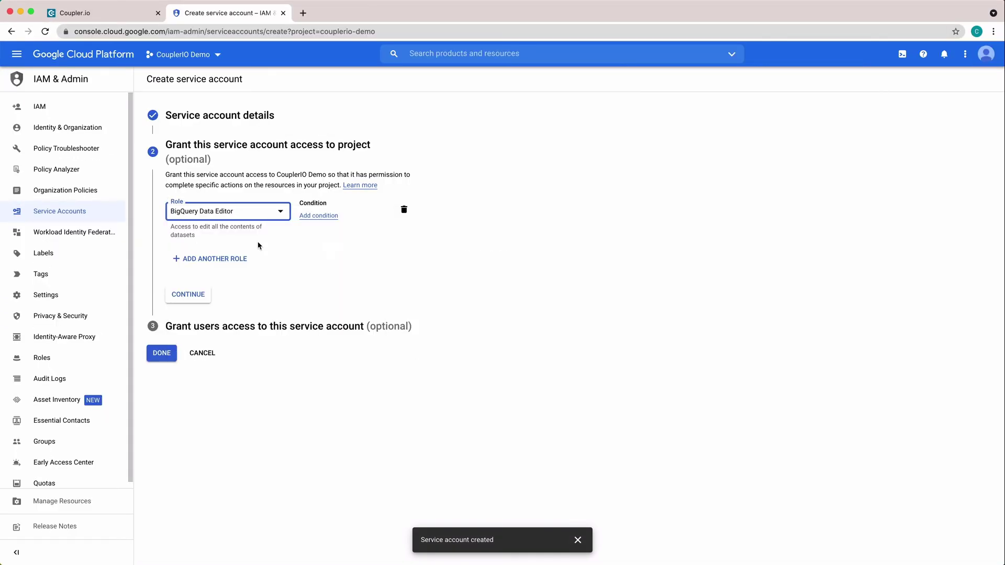
{"action": "left_click", "coordinate": [218, 259]}
{"action": "left_click", "coordinate": [249, 260]}
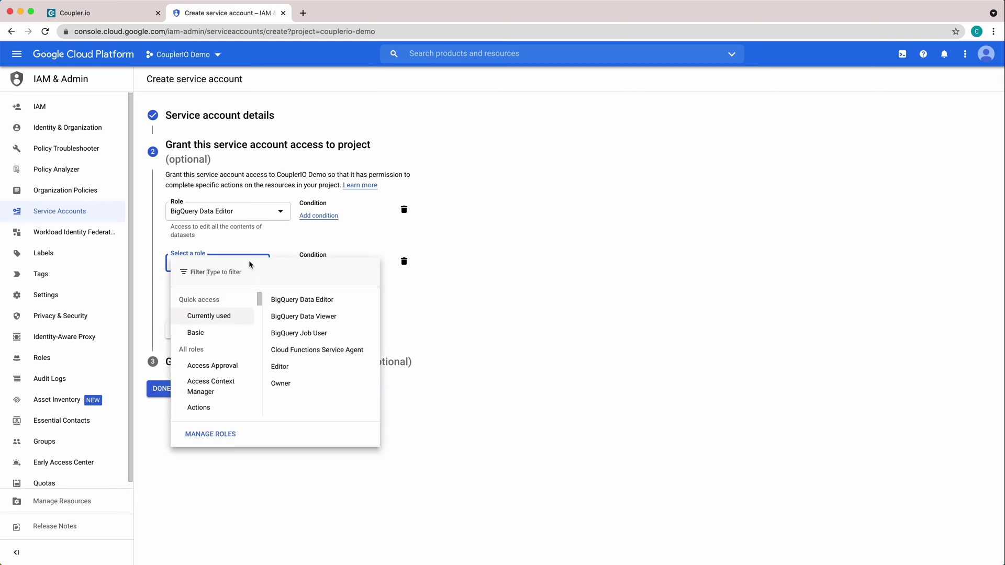
{"action": "left_click", "coordinate": [315, 333]}
{"action": "left_click", "coordinate": [198, 337]}
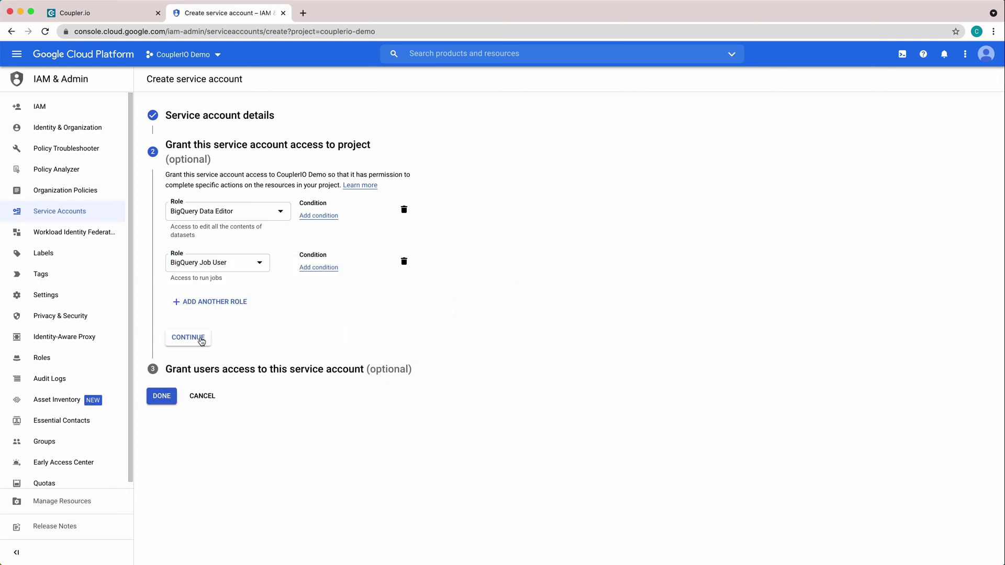
{"action": "left_click", "coordinate": [163, 333]}
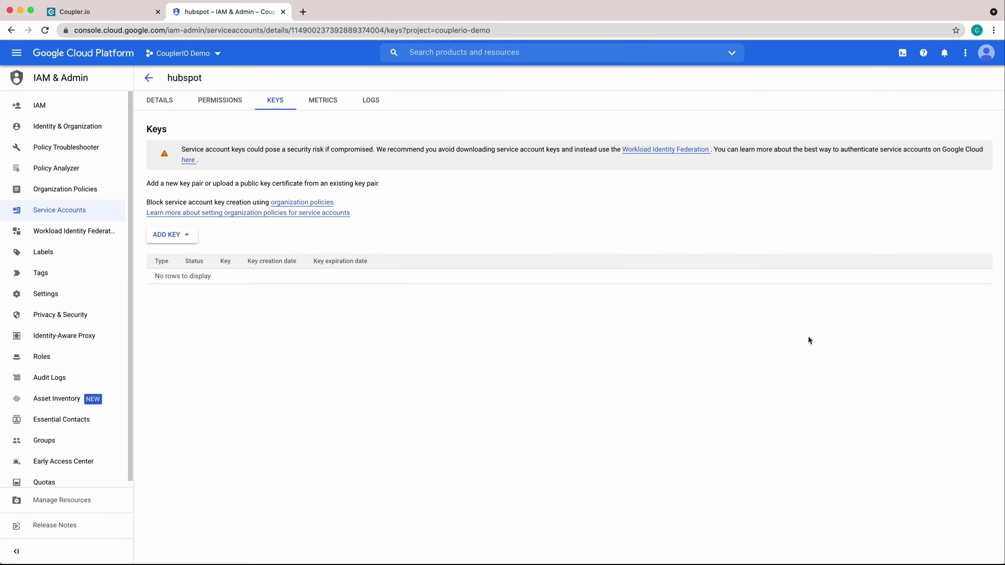
- Create and download a JSON private key for the hubspot service account
{"action": "left_click", "coordinate": [175, 237]}
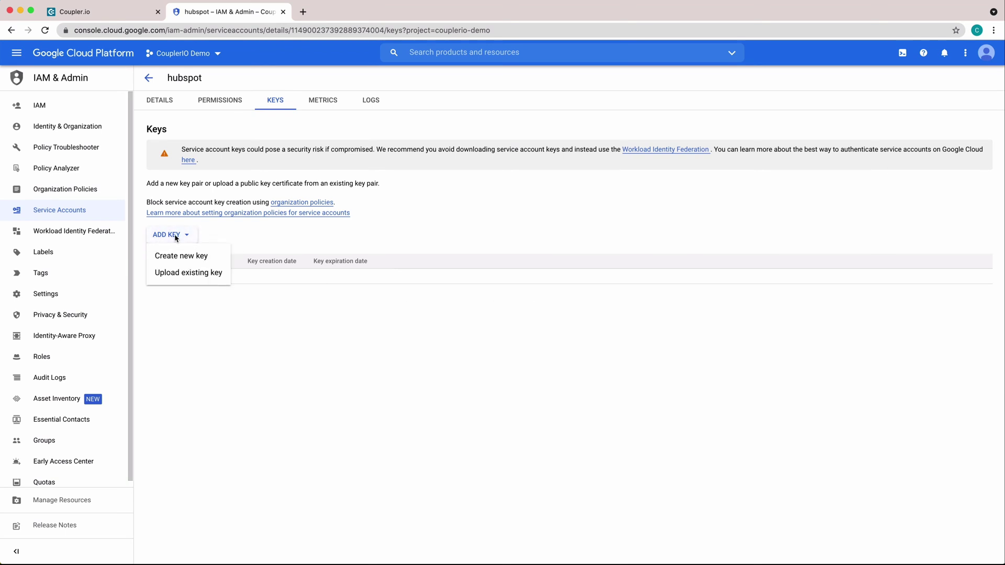
{"action": "left_click", "coordinate": [181, 256]}
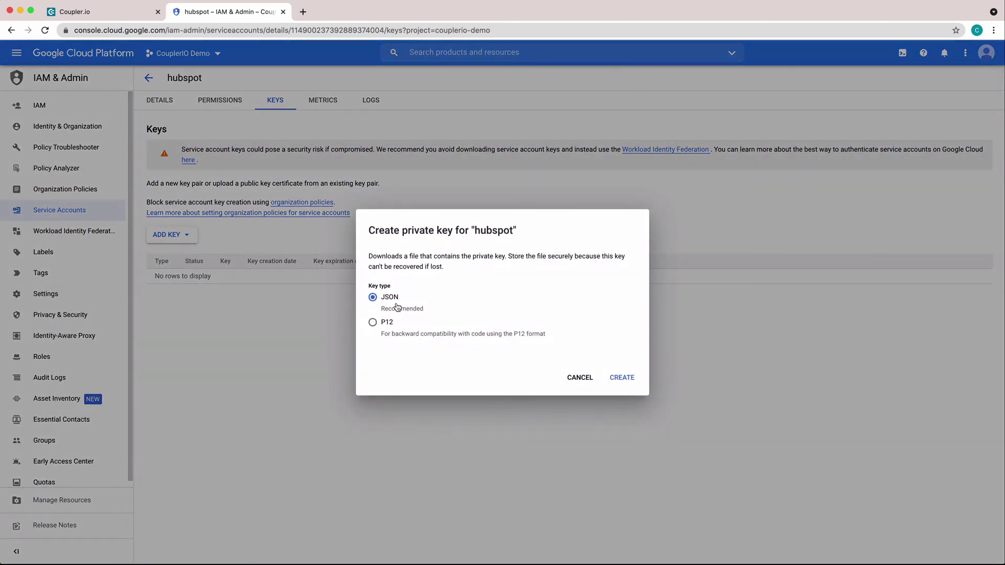
{"action": "left_click", "coordinate": [623, 379]}
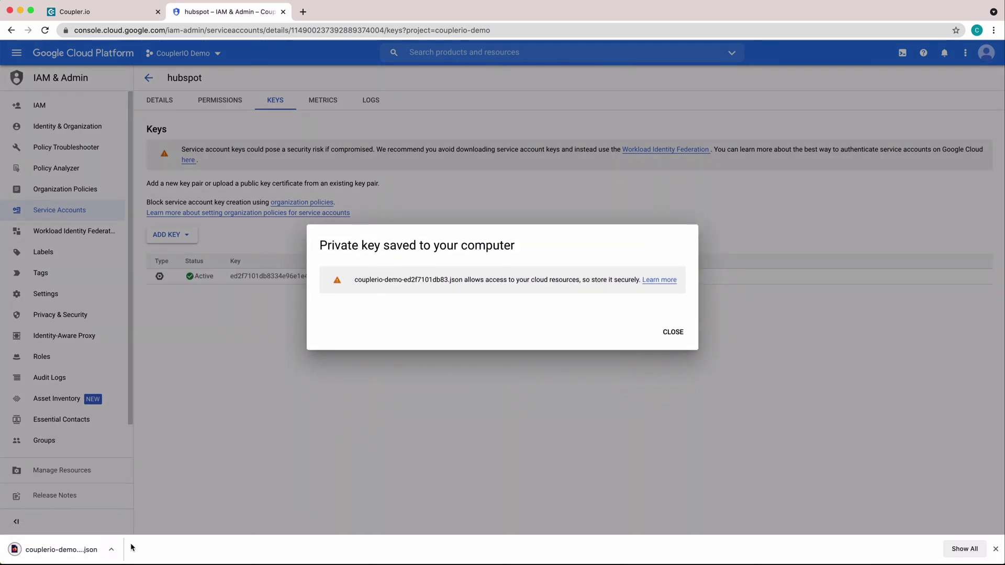
- Upload the downloaded .json key to connect and save the couplerio-demo BigQuery account
{"action": "left_click", "coordinate": [666, 345]}
{"action": "left_click", "coordinate": [95, 20]}
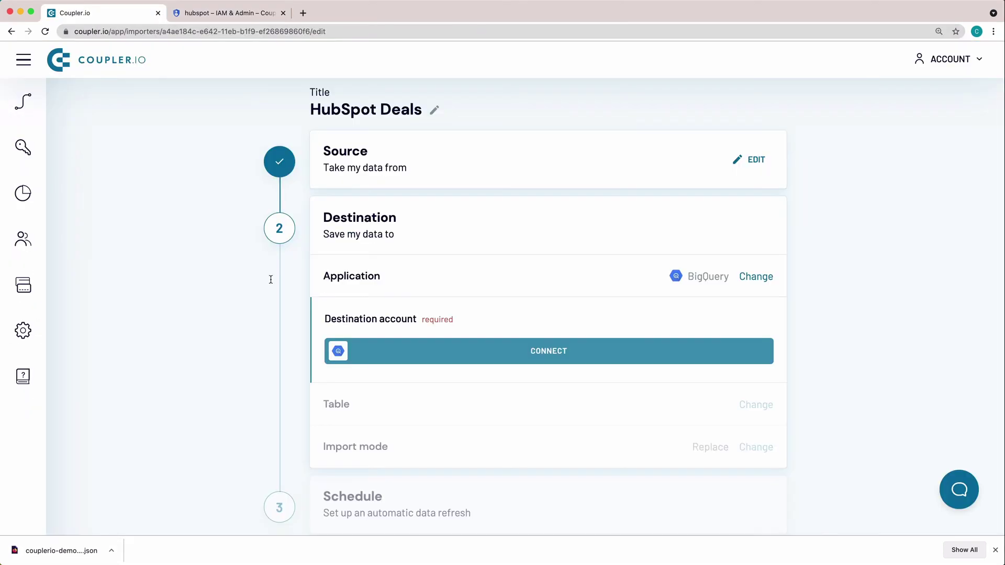
{"action": "left_click", "coordinate": [415, 359]}
{"action": "left_click", "coordinate": [291, 383]}
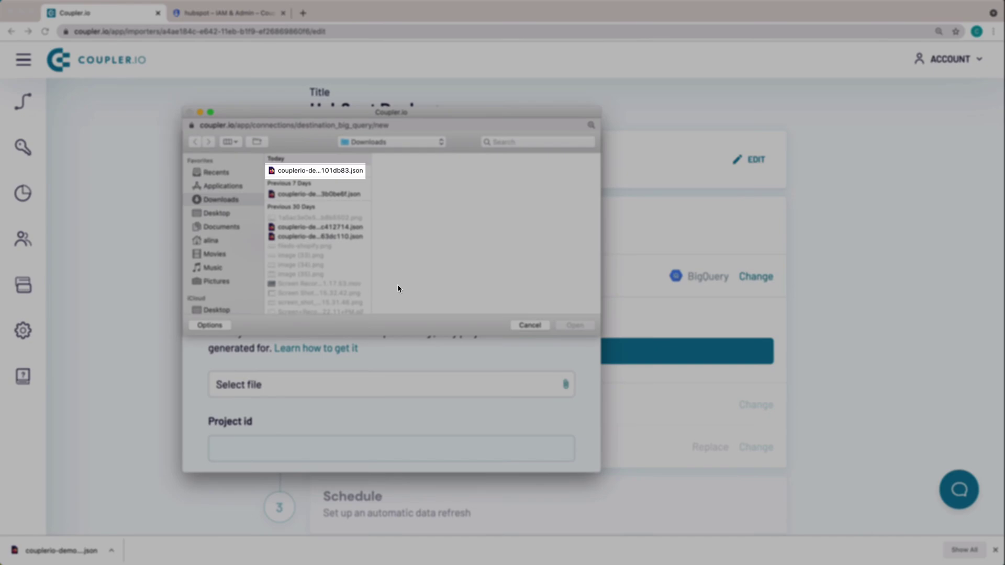
{"action": "left_click", "coordinate": [303, 168]}
{"action": "left_click", "coordinate": [575, 325]}
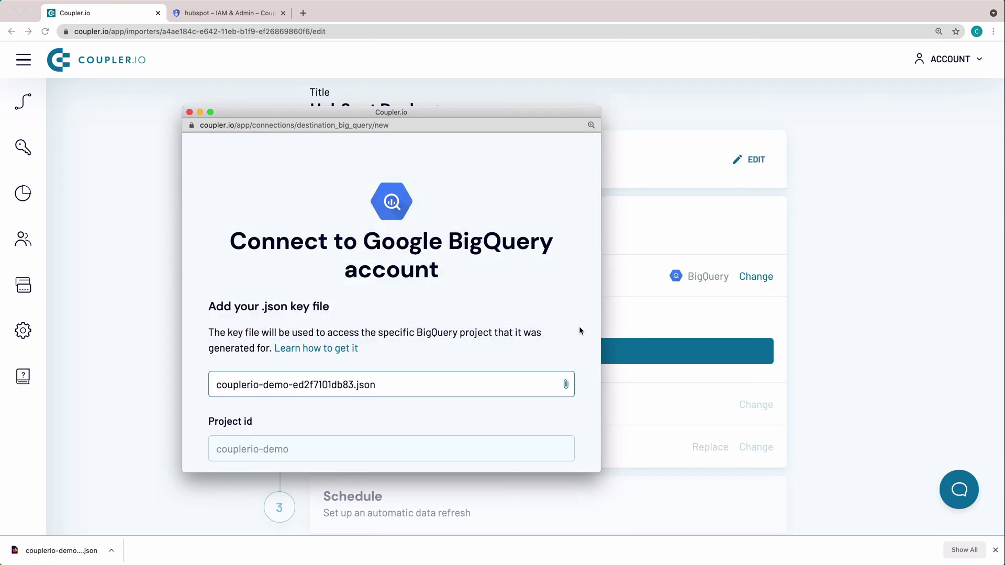
{"action": "scroll", "coordinate": [528, 328], "scroll_direction": "down", "scroll_amount": 3}
{"action": "left_click", "coordinate": [443, 448]}
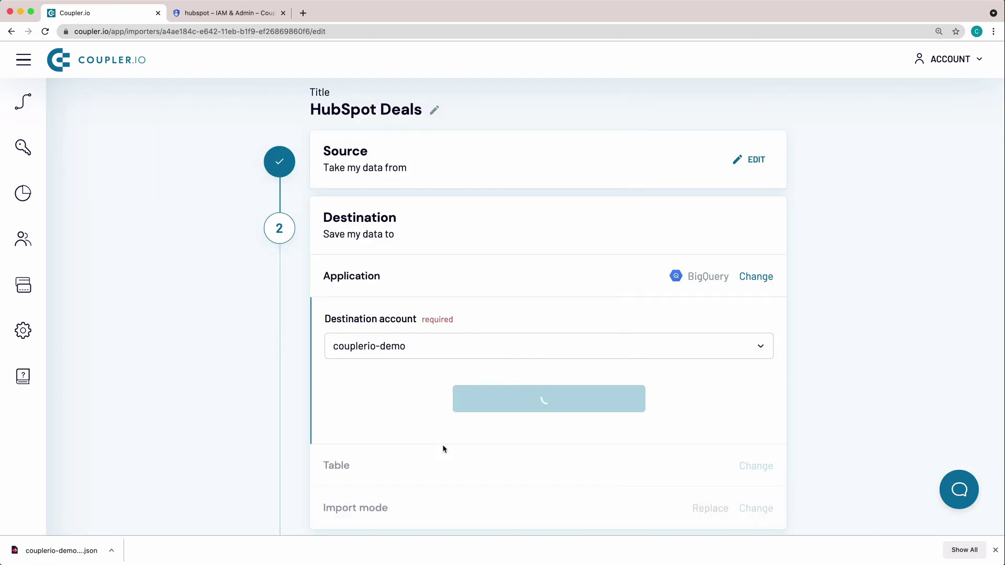
{"action": "left_click", "coordinate": [514, 400]}
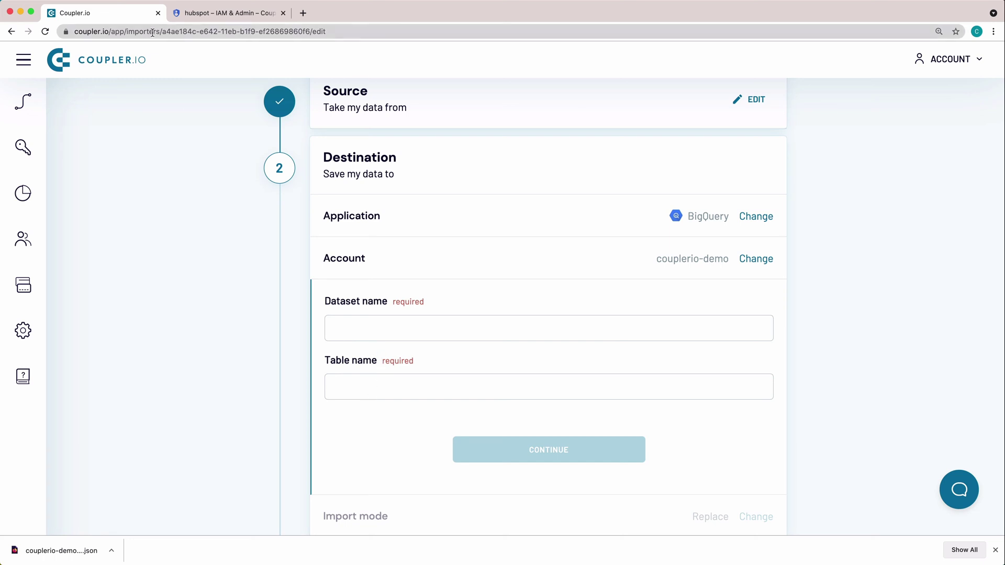
- Open BigQuery and expand couplerio-demo to reveal the HubSpot_Deals dataset
{"action": "left_click", "coordinate": [228, 12]}
{"action": "left_click", "coordinate": [419, 54]}
{"action": "type", "text": "big"}
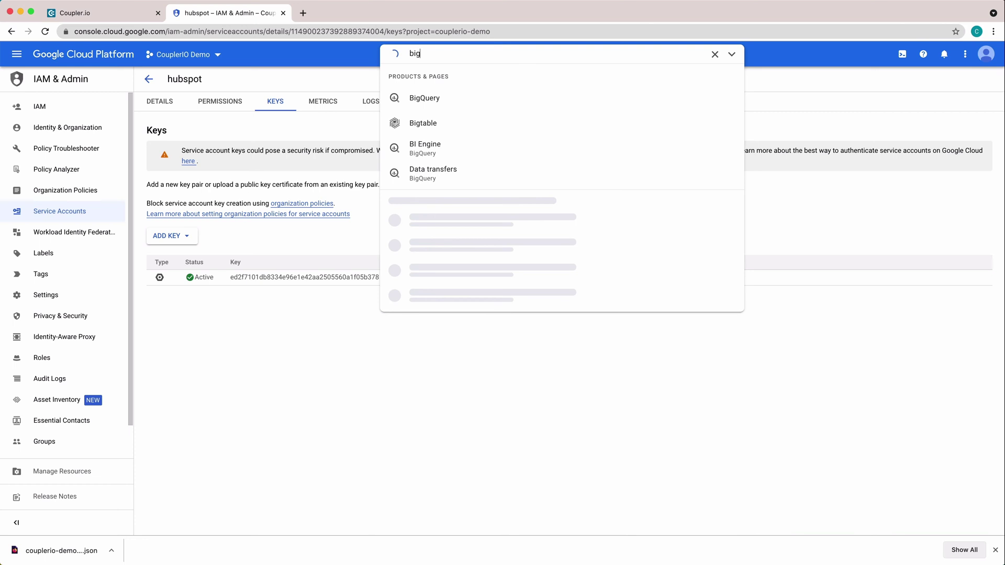
{"action": "left_click", "coordinate": [423, 106]}
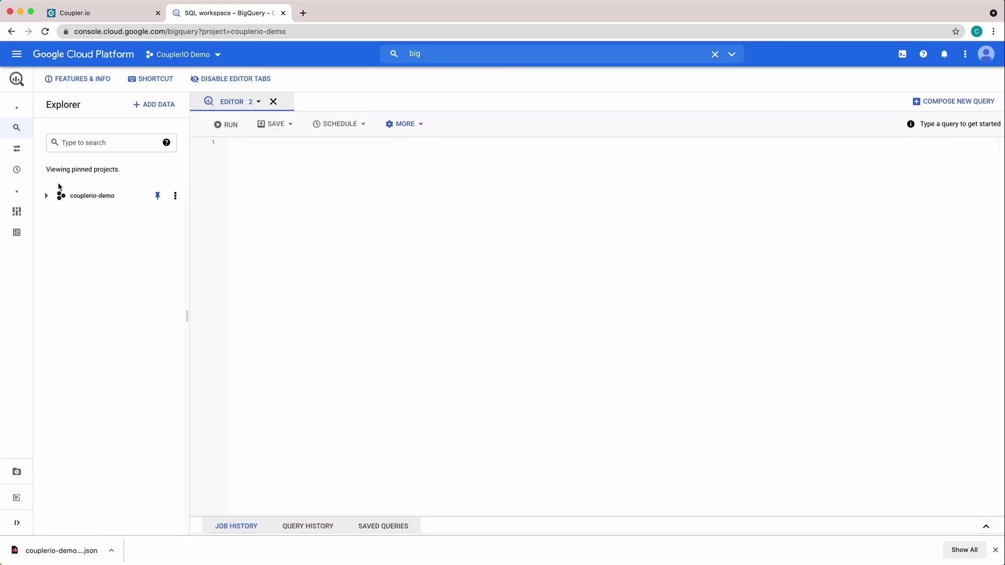
{"action": "left_click", "coordinate": [46, 195]}
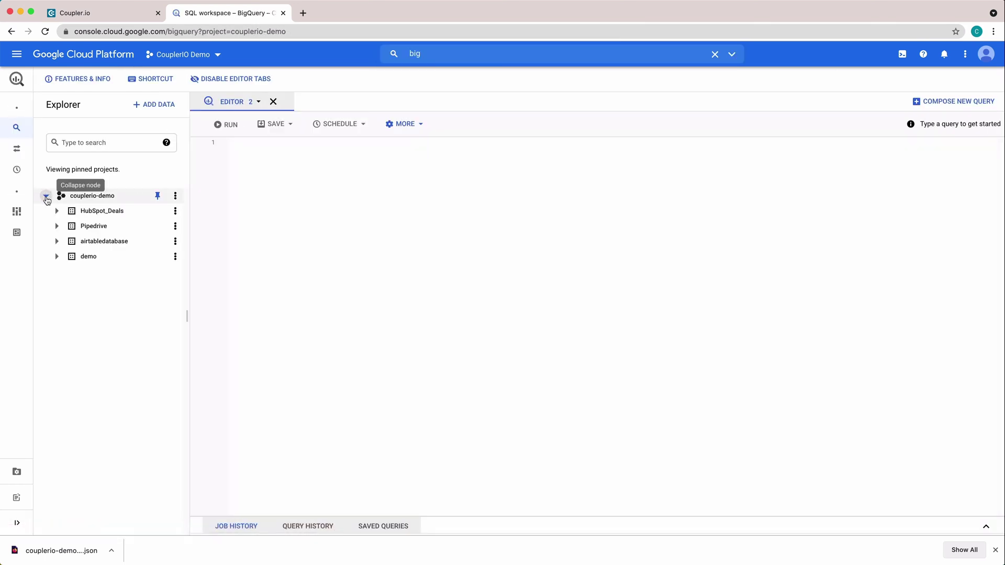
{"action": "left_click", "coordinate": [87, 210]}
- Set the Coupler.io destination dataset name to HubSpot_Deals
{"action": "left_click", "coordinate": [85, 16]}
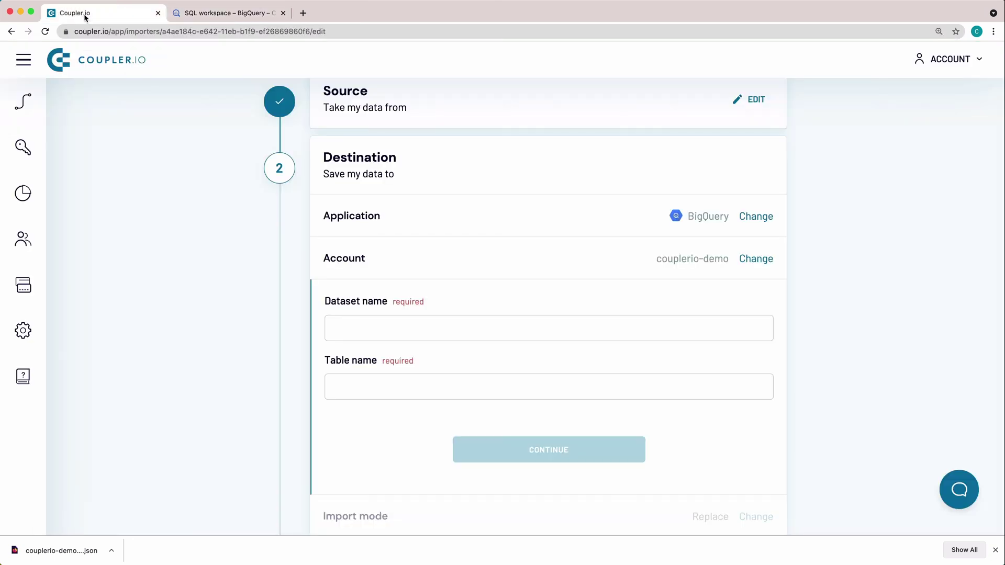
{"action": "left_click", "coordinate": [381, 321]}
{"action": "key", "text": "Down"}
{"action": "key", "text": "Return"}
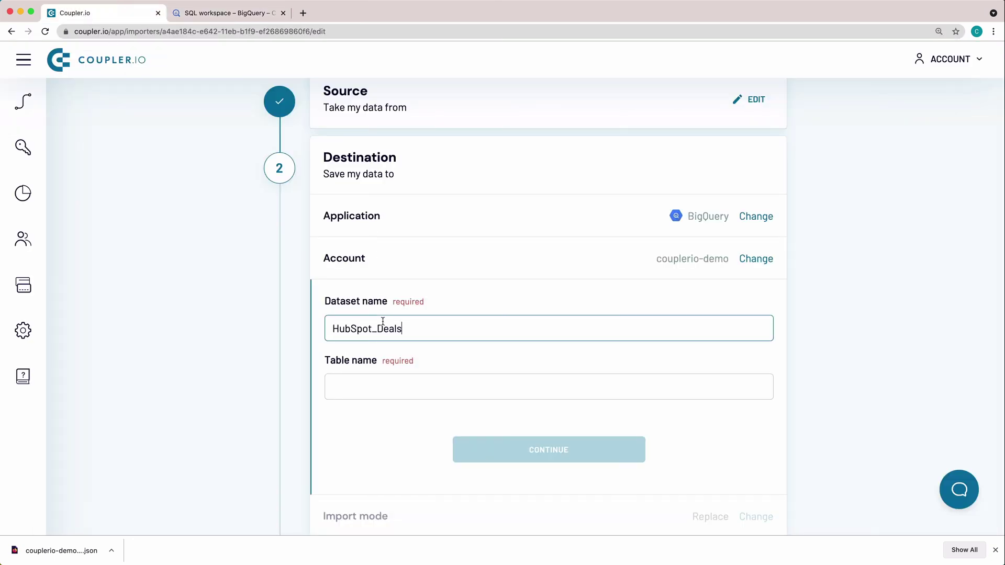
- Check the HubSpot_Deals table in BigQuery and set it as the destination table name
{"action": "left_click", "coordinate": [231, 15]}
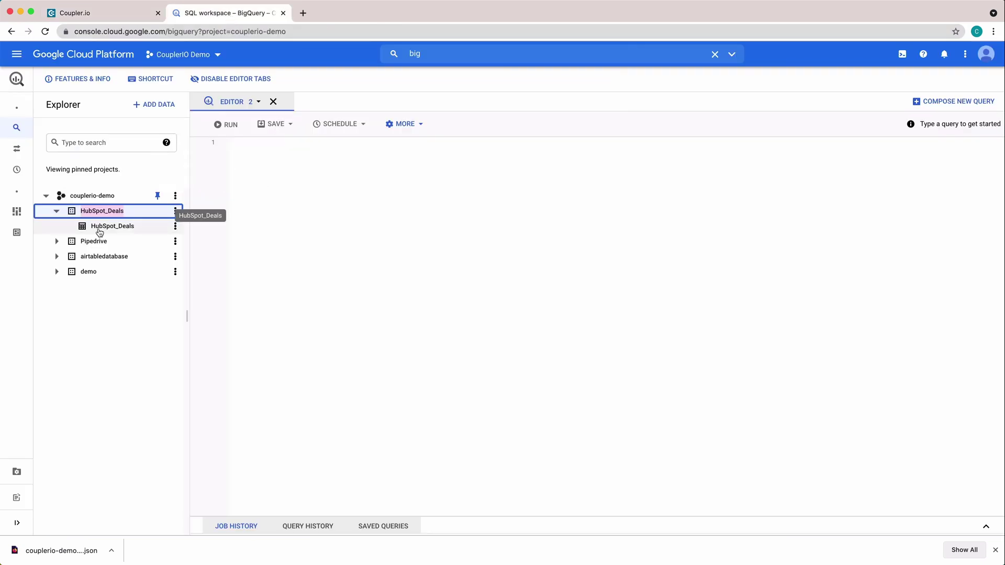
{"action": "left_click", "coordinate": [137, 228]}
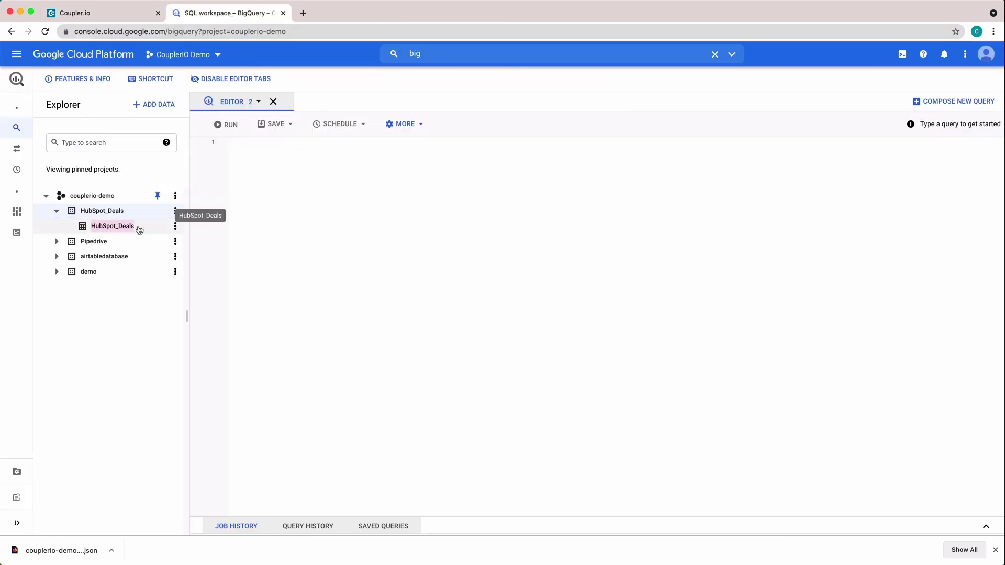
{"action": "left_click", "coordinate": [102, 13]}
{"action": "left_click", "coordinate": [372, 376]}
{"action": "key", "text": "Down"}
{"action": "key", "text": "Return"}
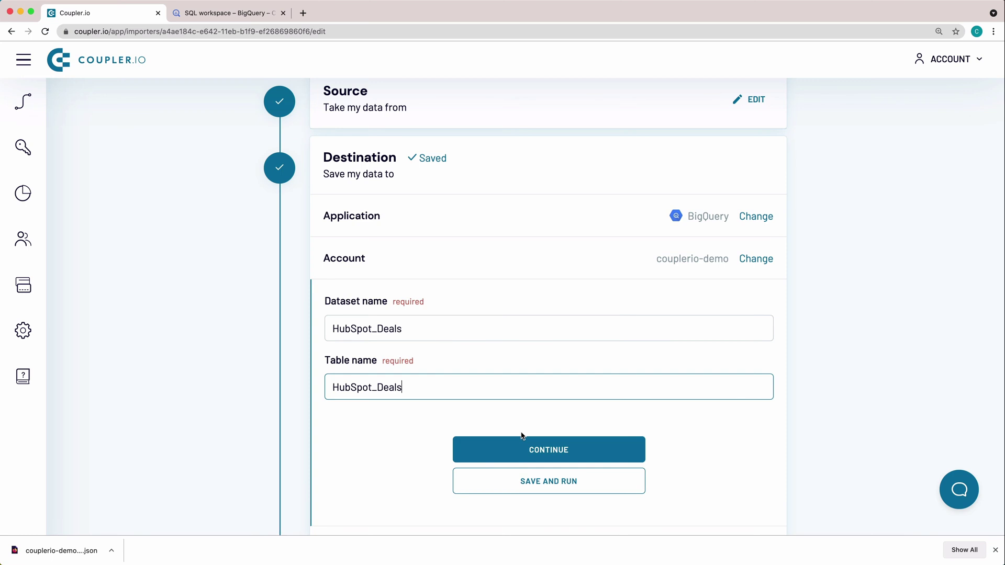
- Save the HubSpot_Deals destination and keep Replace import mode
{"action": "left_click", "coordinate": [535, 446]}
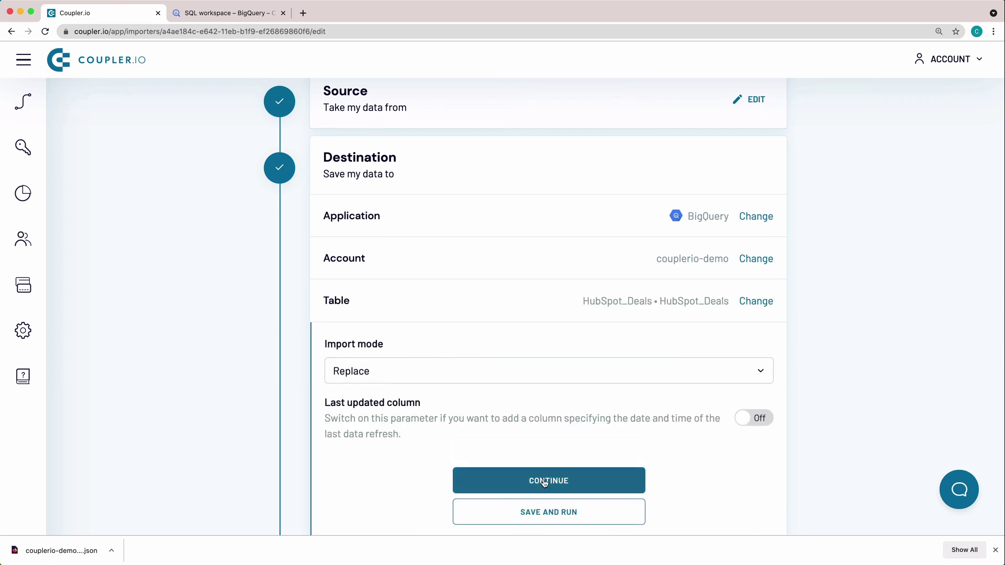
{"action": "scroll", "coordinate": [545, 483], "scroll_direction": "down", "scroll_amount": 3}
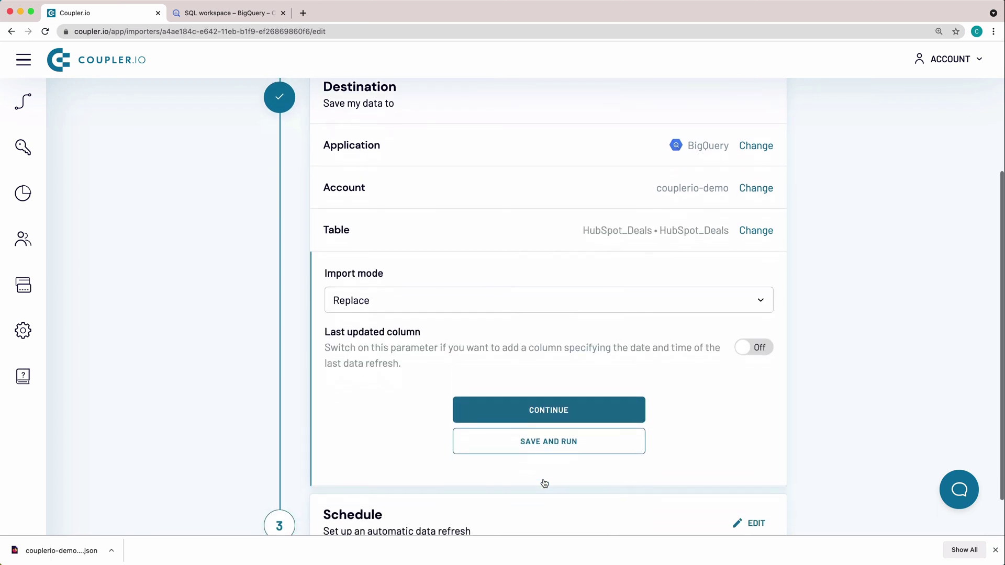
{"action": "left_click", "coordinate": [554, 416]}
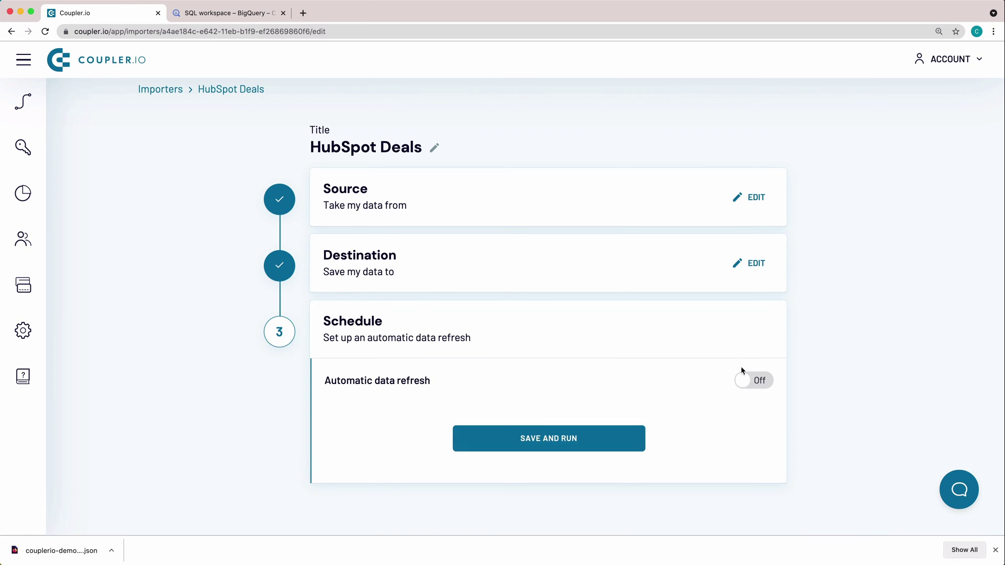
- Turn on hourly automatic refresh and add Saturday and Sunday to the days
{"action": "left_click", "coordinate": [745, 381]}
{"action": "scroll", "coordinate": [764, 385], "scroll_direction": "down", "scroll_amount": 3}
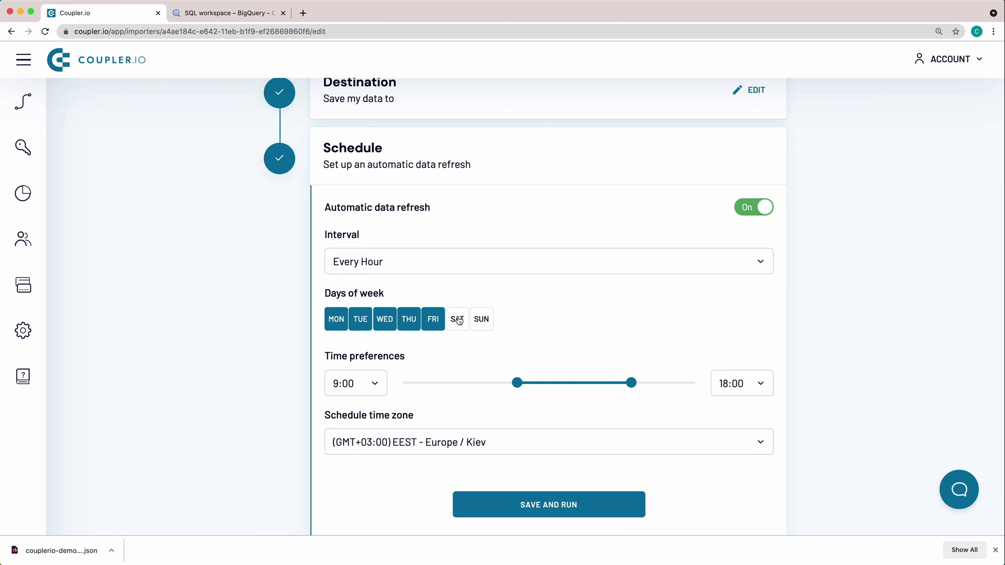
{"action": "left_click", "coordinate": [458, 320]}
{"action": "left_click", "coordinate": [480, 319]}
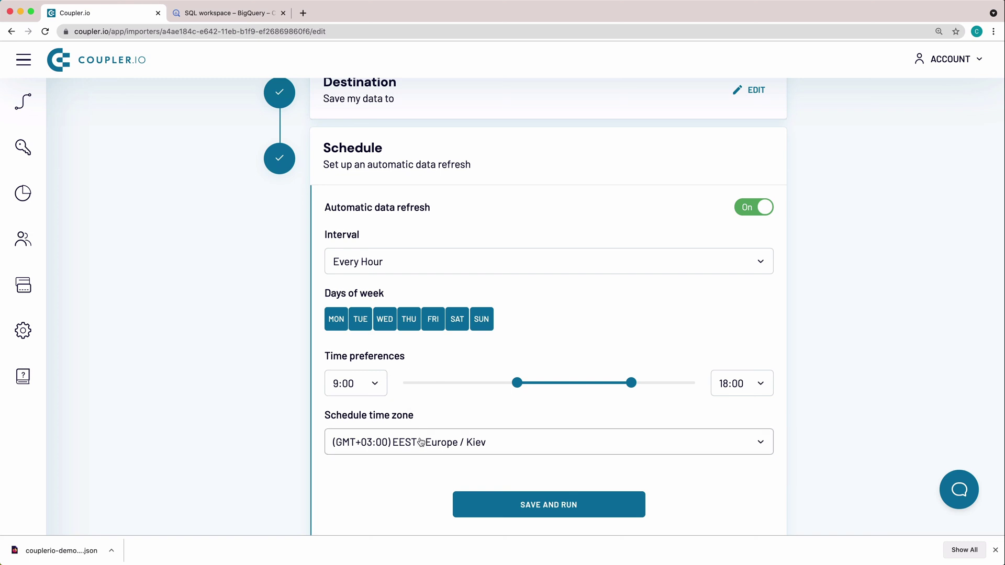
{"action": "scroll", "coordinate": [421, 442], "scroll_direction": "down", "scroll_amount": 2}
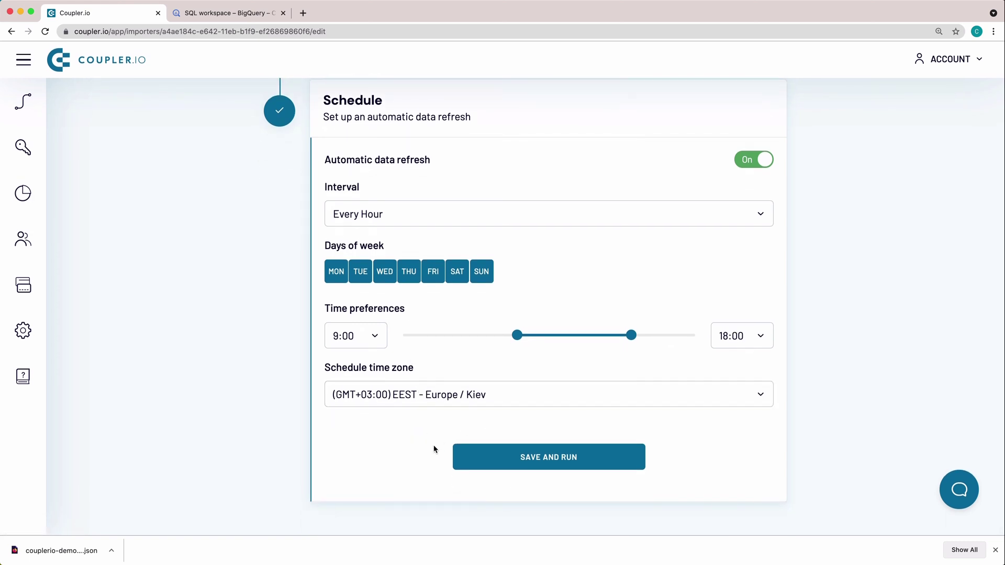
- Save and run the import of 6704 rows, then view the HubSpot_Deals table
{"action": "left_click", "coordinate": [532, 458]}
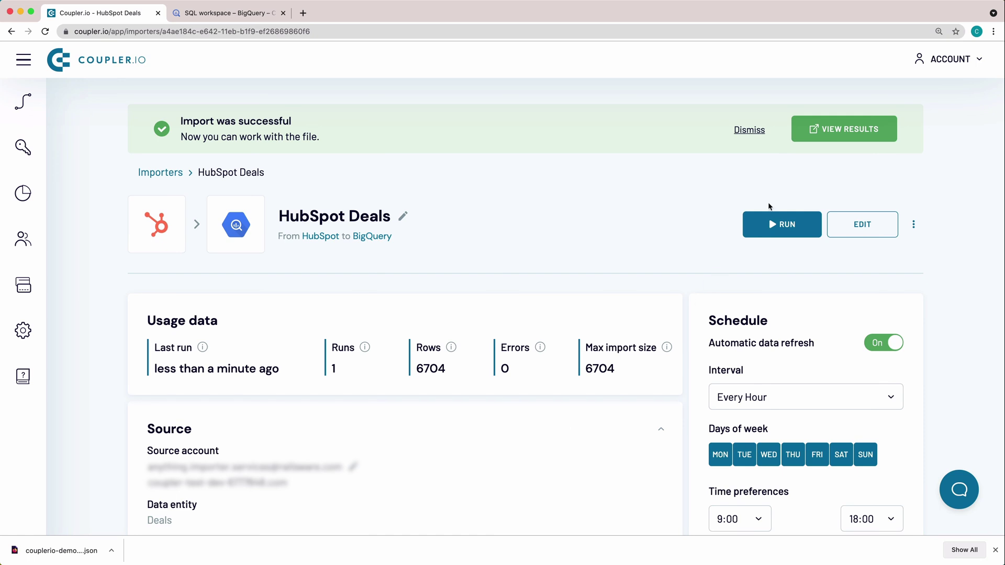
{"action": "left_click", "coordinate": [825, 135]}
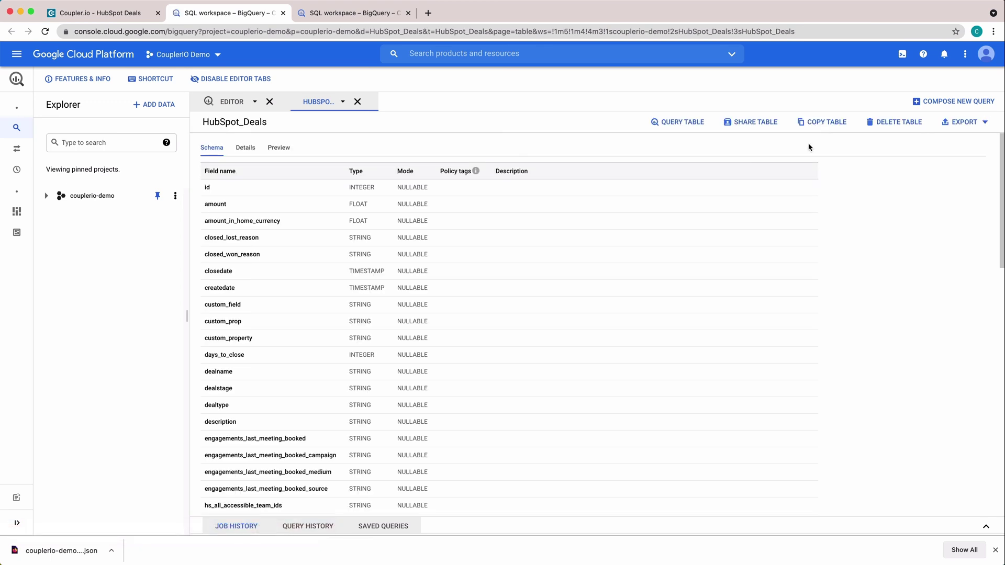
- Preview the HubSpot_Deals rows in BigQuery, then open Coupler.io's support chat
{"action": "left_click", "coordinate": [280, 149]}
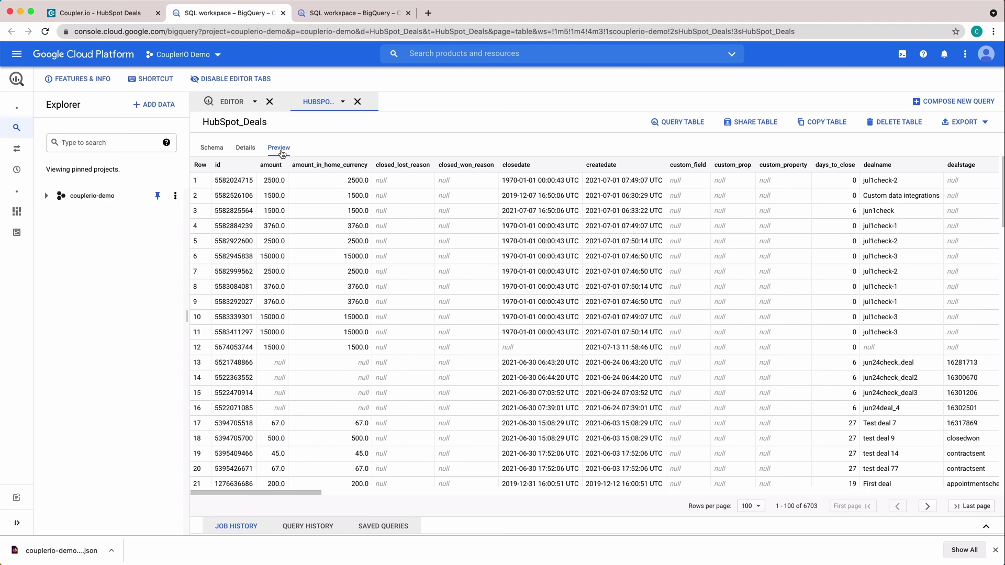
{"action": "scroll", "coordinate": [434, 239], "scroll_direction": "right", "scroll_amount": 10}
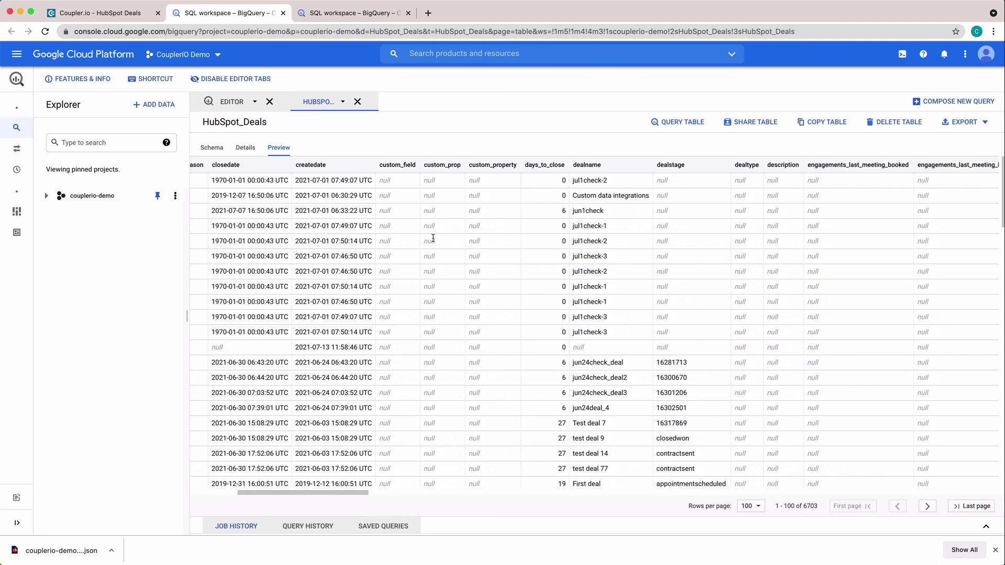
{"action": "scroll", "coordinate": [433, 239], "scroll_direction": "left", "scroll_amount": 10}
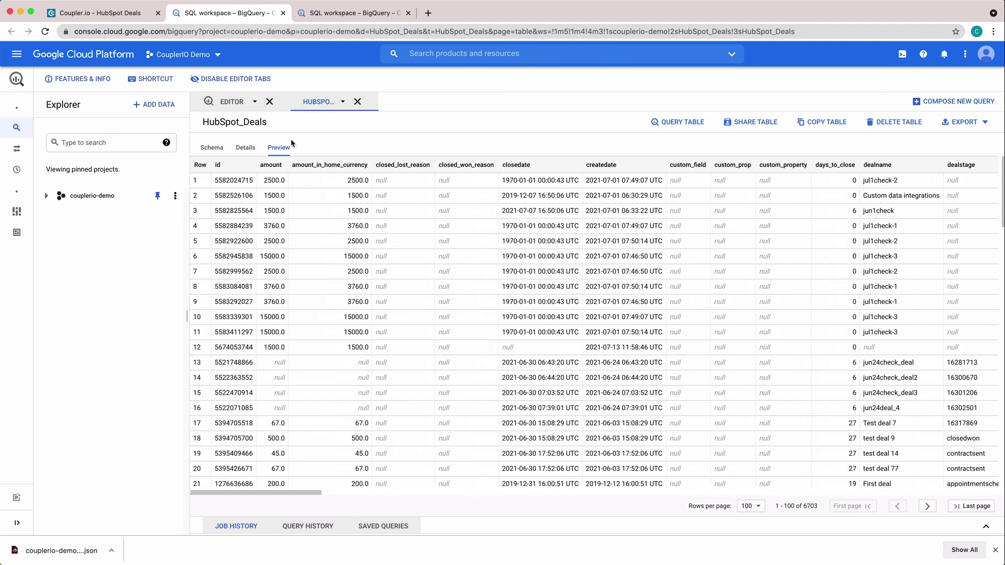
{"action": "left_click", "coordinate": [109, 15]}
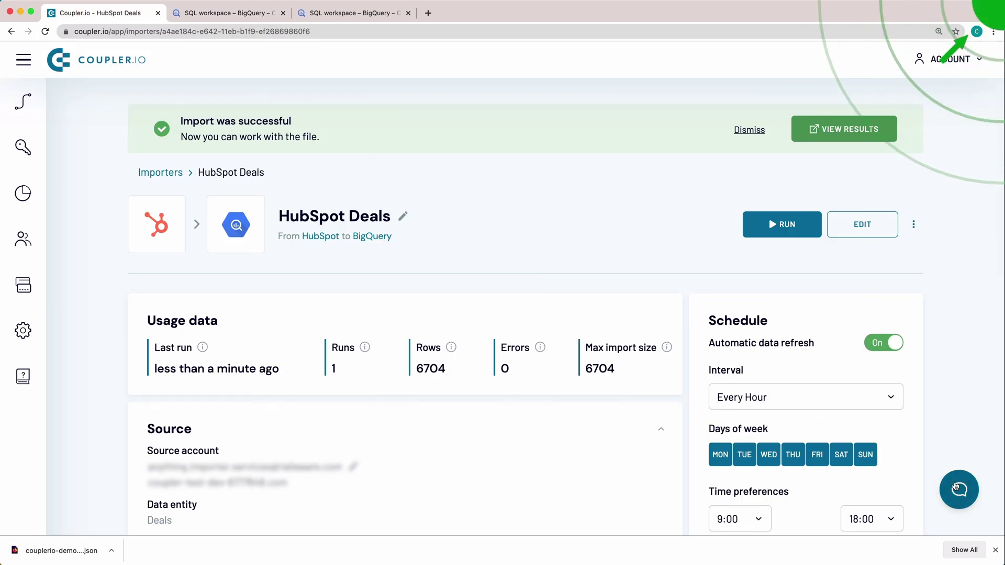
{"action": "left_click", "coordinate": [956, 488]}
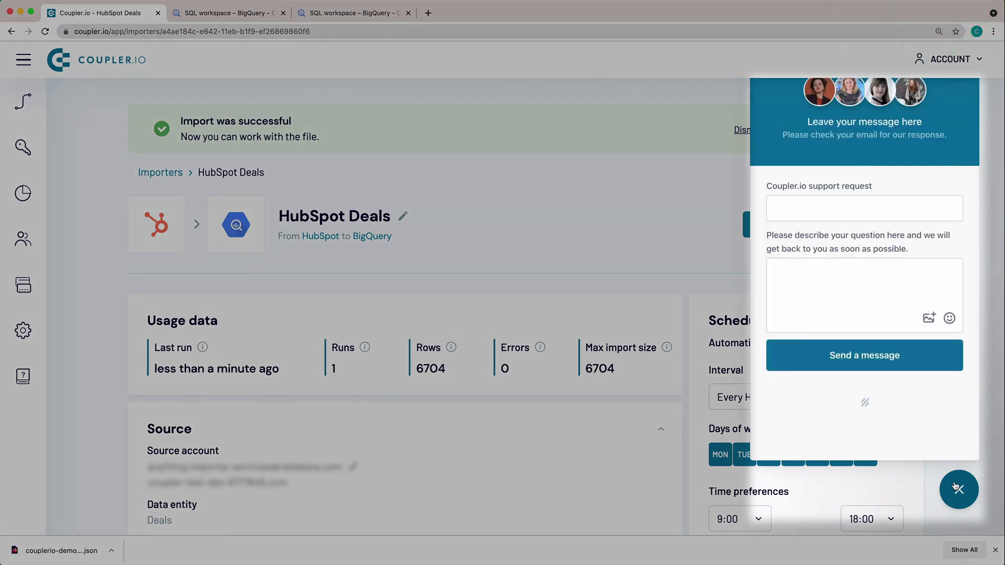